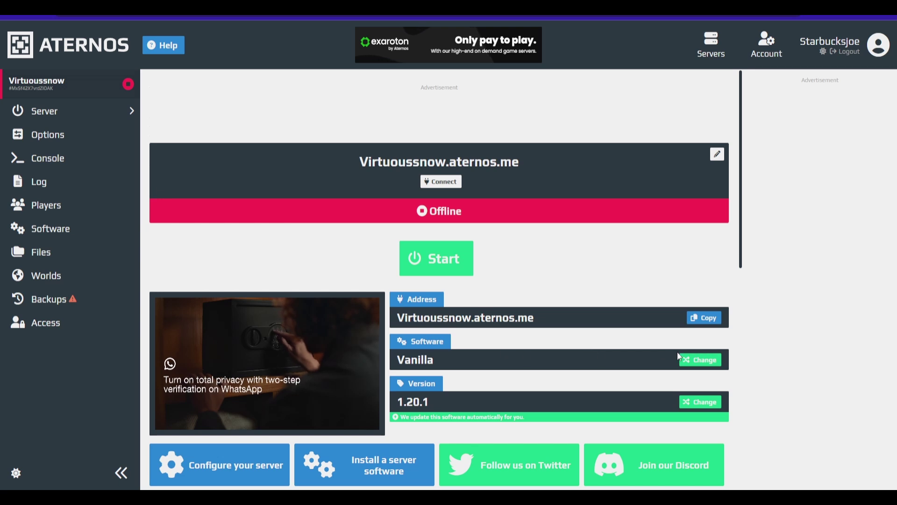
Step: Replace Vanilla with PaperMC 1.20.1 by choosing the Paper/Bukkit software option
left_click(700, 361)
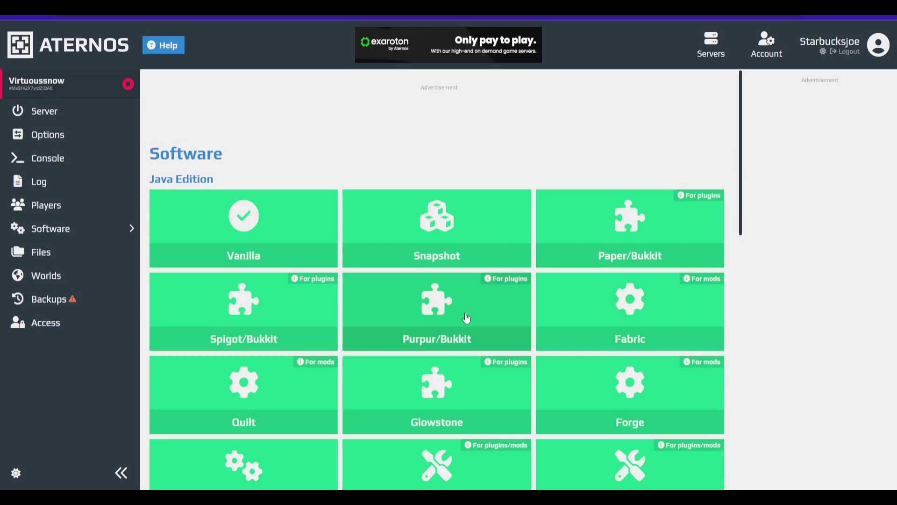
left_click(628, 237)
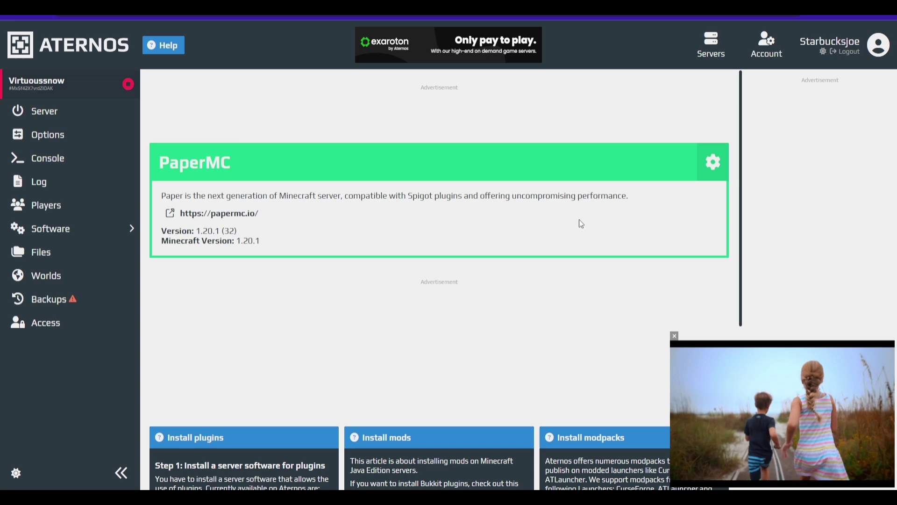
Step: In the server Options, set the Environment to Java 17 GraalVM
left_click(69, 136)
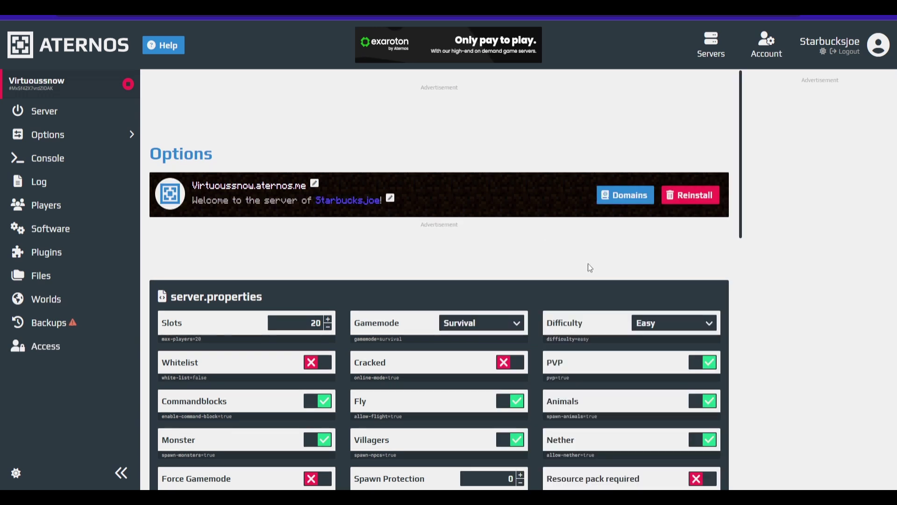
scroll(588, 267, "down", 4)
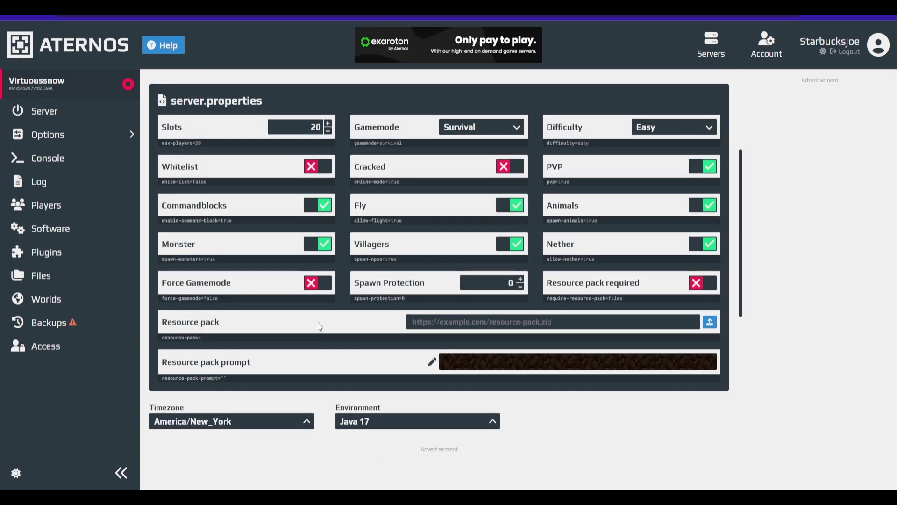
scroll(317, 321, "down", 2)
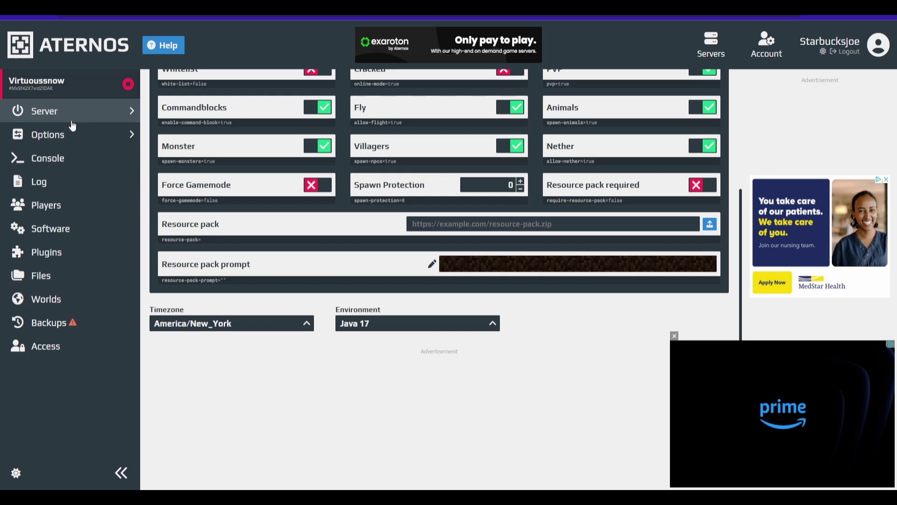
left_click(398, 333)
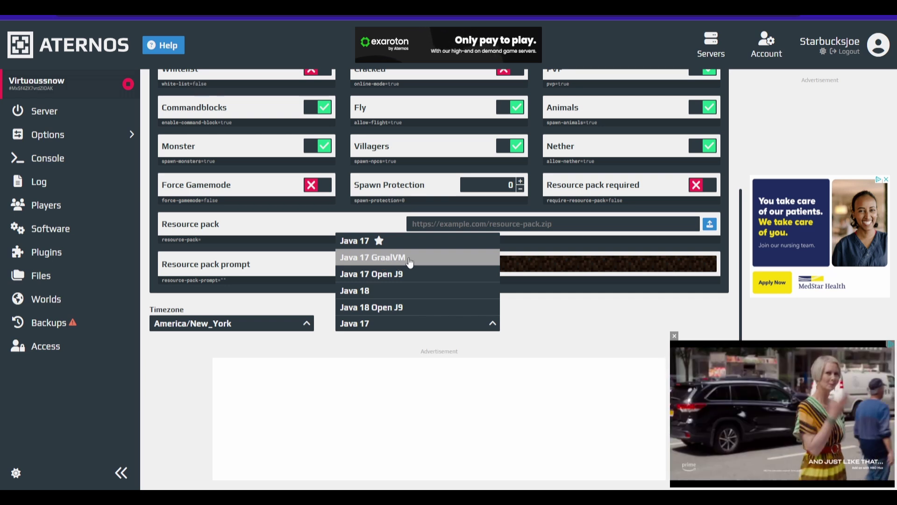
left_click(410, 261)
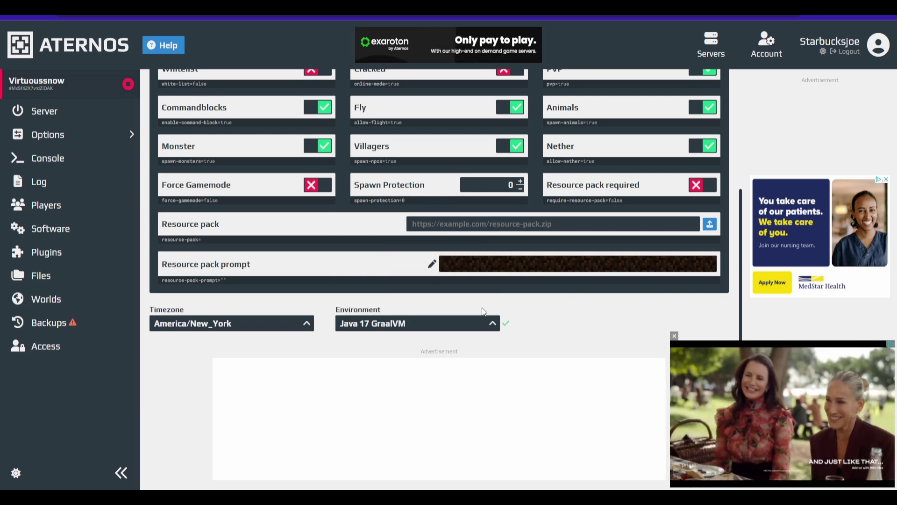
scroll(549, 320, "up", 3)
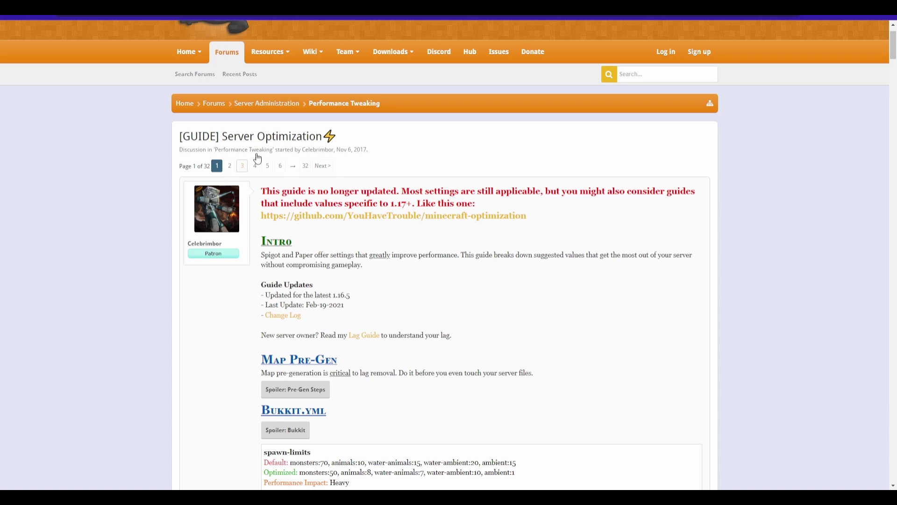
Step: Scroll through the guide's Bukkit.yml and Spigot.yml recommended values
scroll(392, 351, "down", 3)
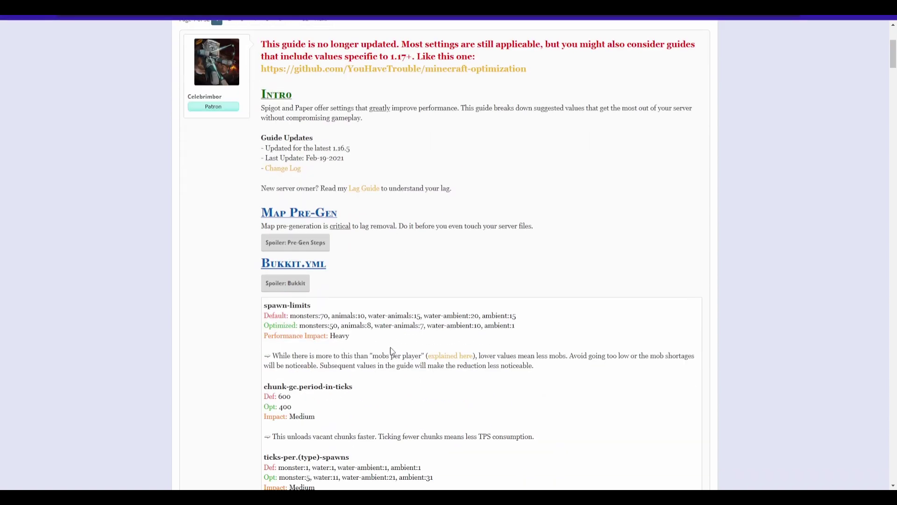
scroll(392, 351, "up", 4)
scroll(393, 351, "down", 1)
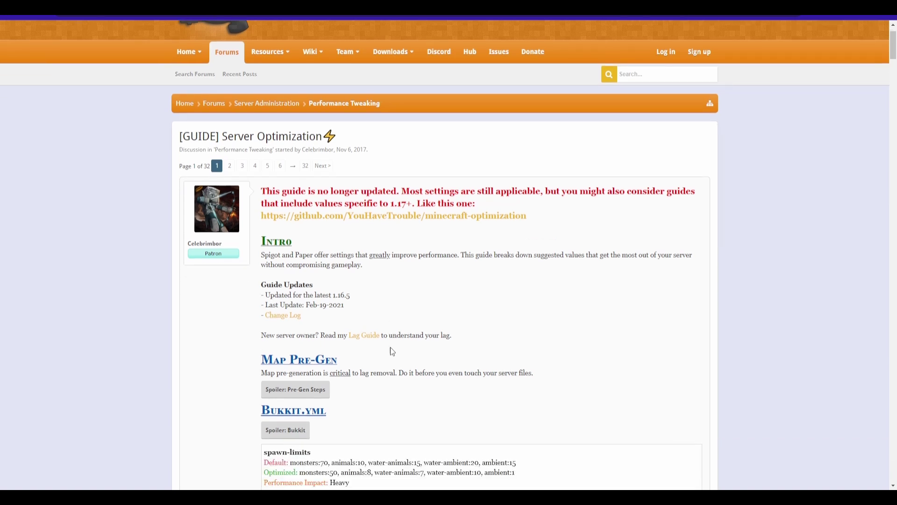
scroll(442, 322, "down", 3)
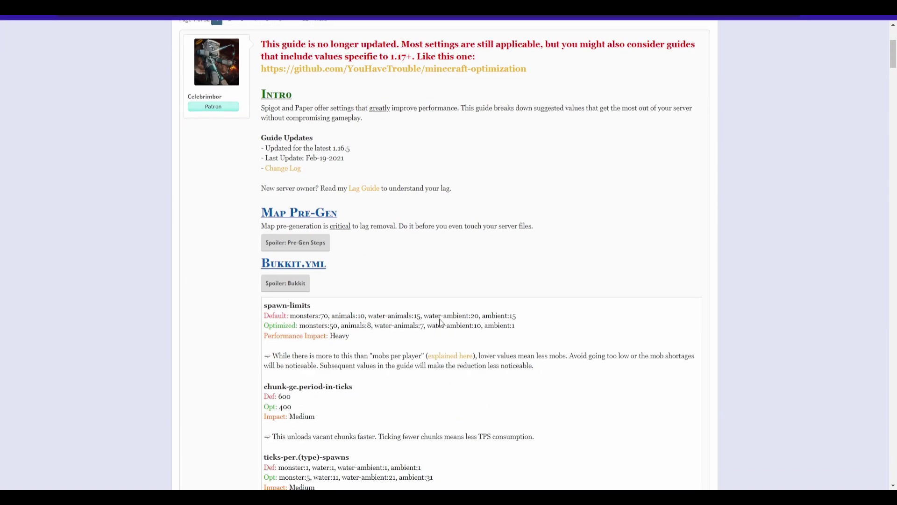
scroll(342, 318, "down", 7)
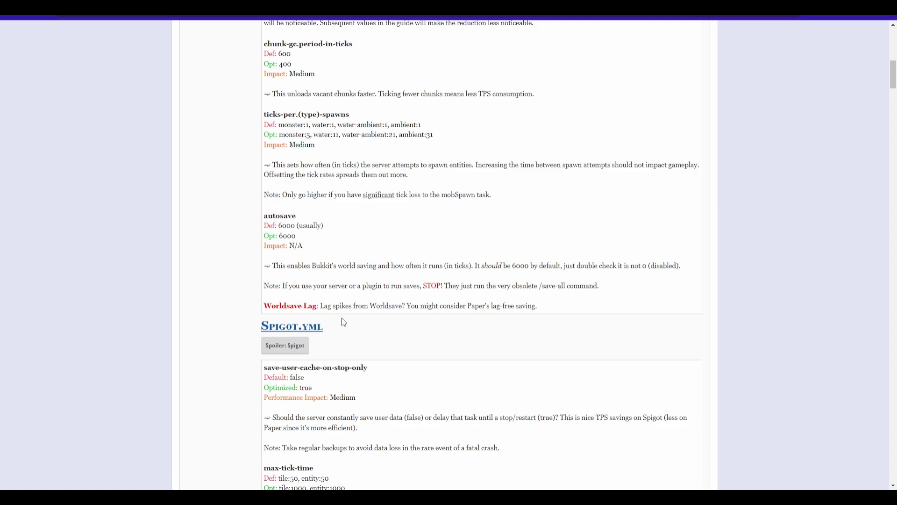
scroll(343, 323, "up", 7)
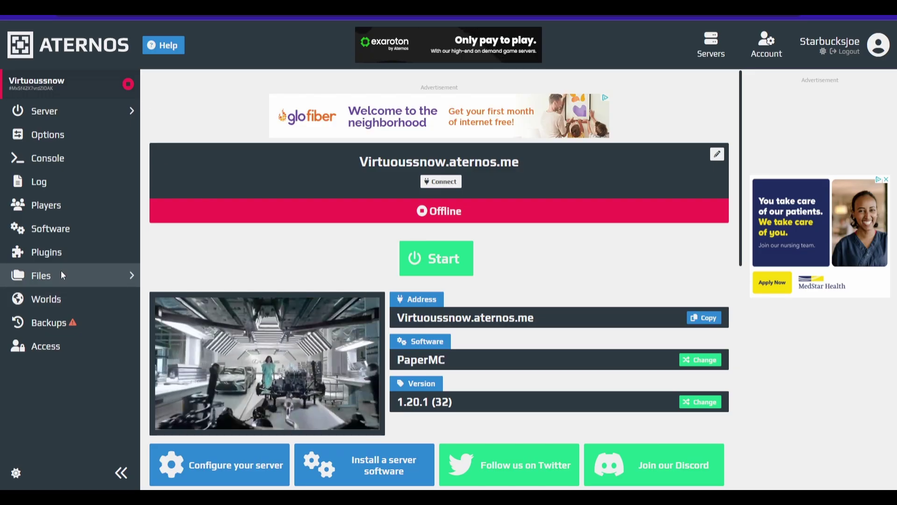
Step: Start the server from the overview, accepting the EULA and dismissing the prompt
left_click(62, 274)
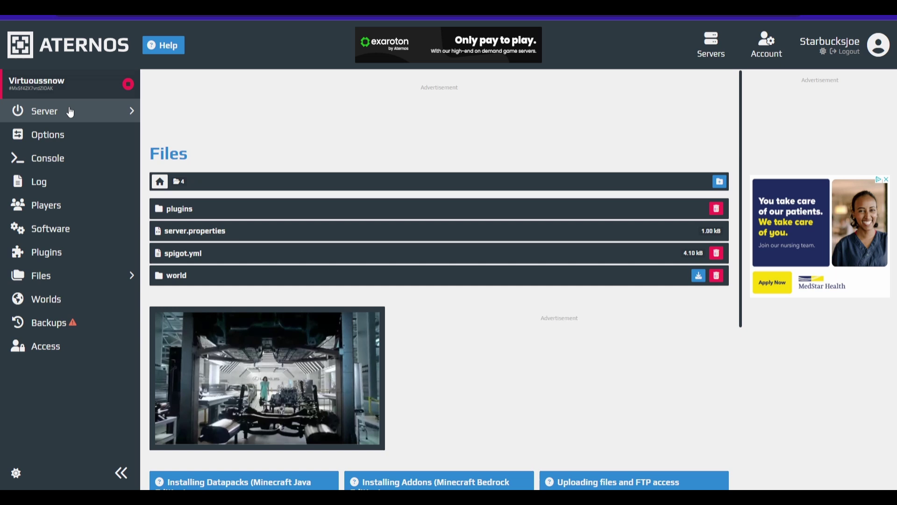
left_click(110, 119)
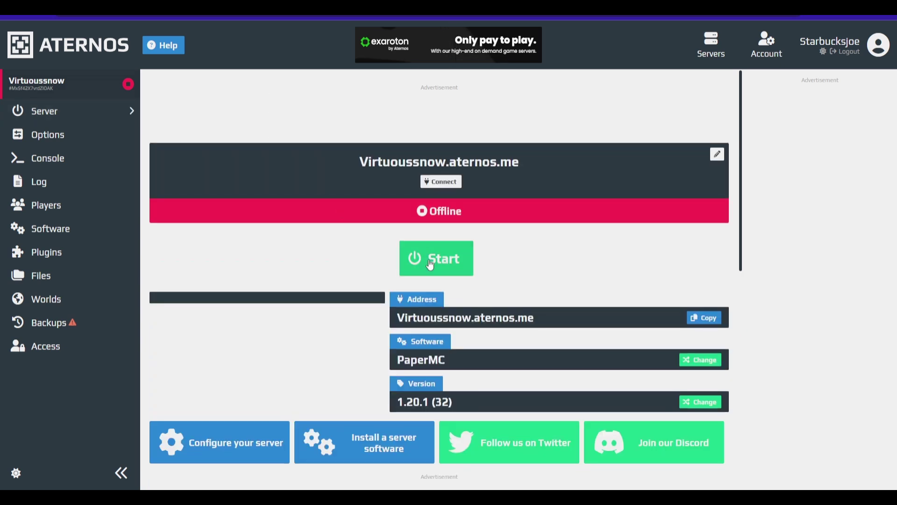
left_click(462, 257)
left_click(436, 279)
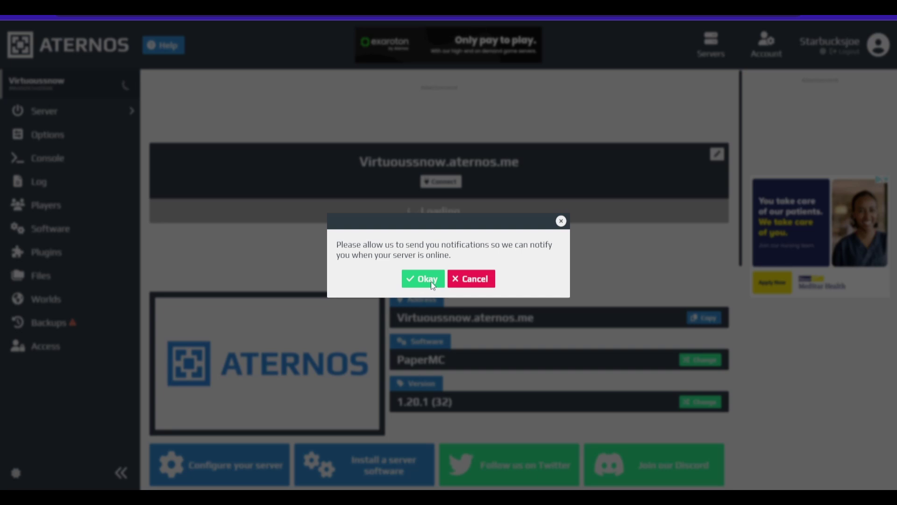
left_click(431, 280)
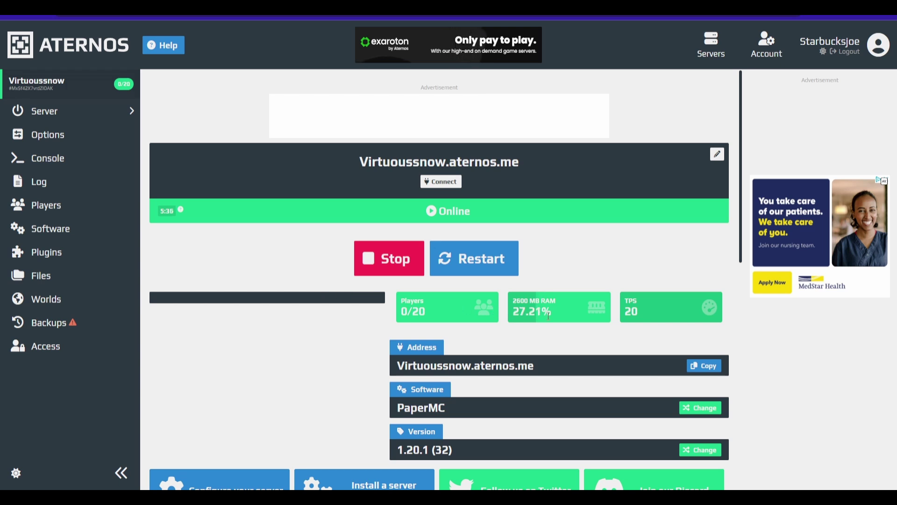
Step: Highlight the PaperMC software and 2600 MB RAM, then stop the online server
left_click_drag(446, 408, 397, 411)
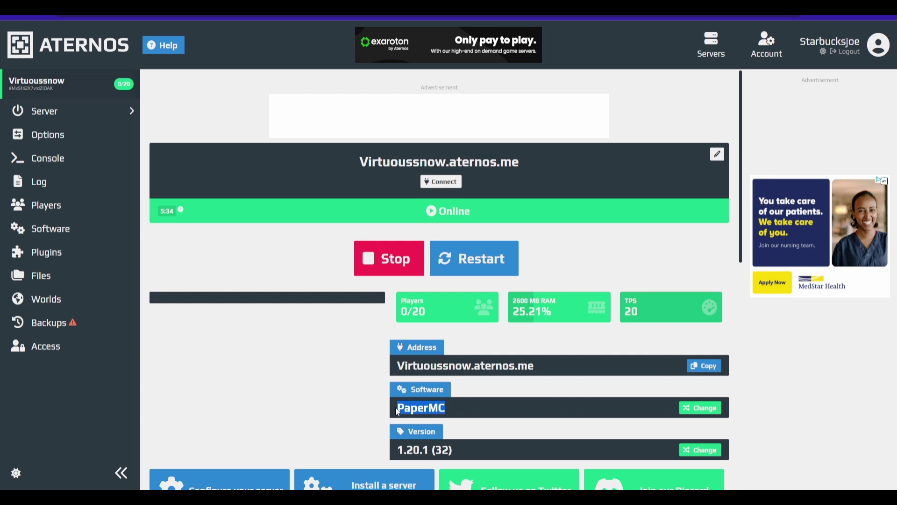
left_click(469, 405)
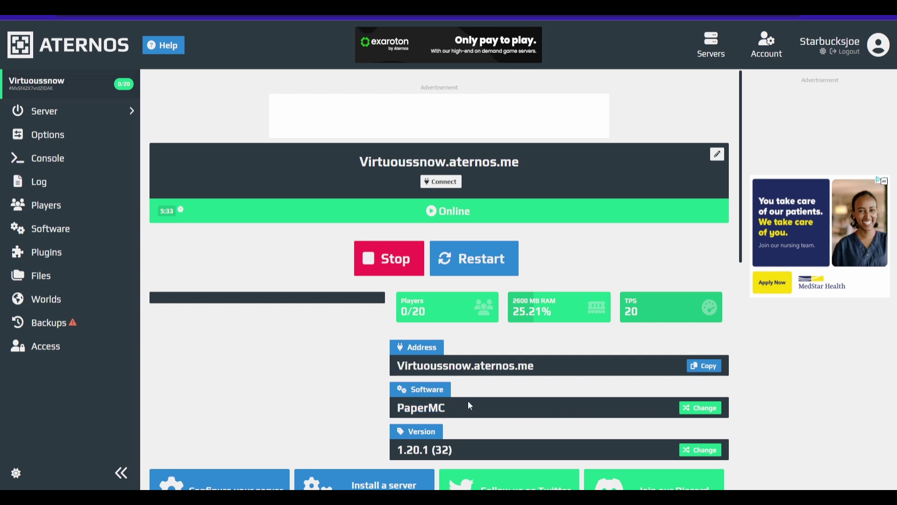
double_click(519, 300)
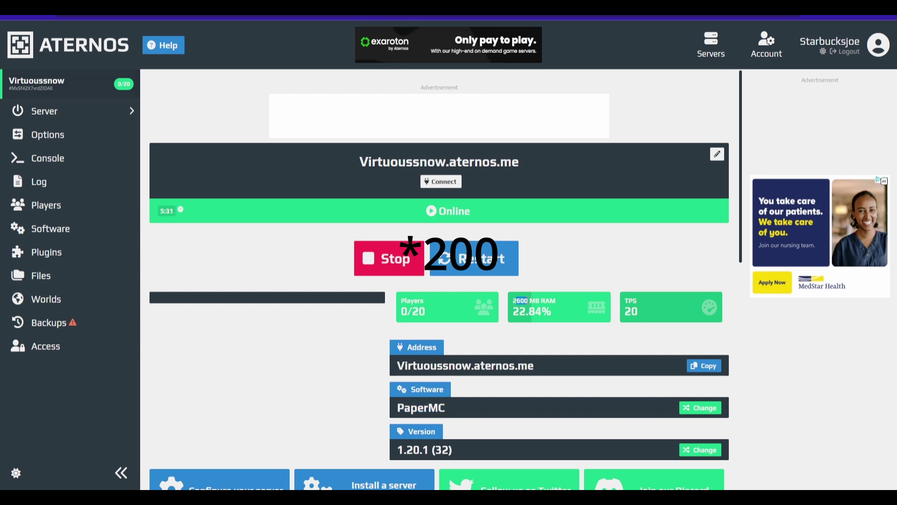
left_click(553, 256)
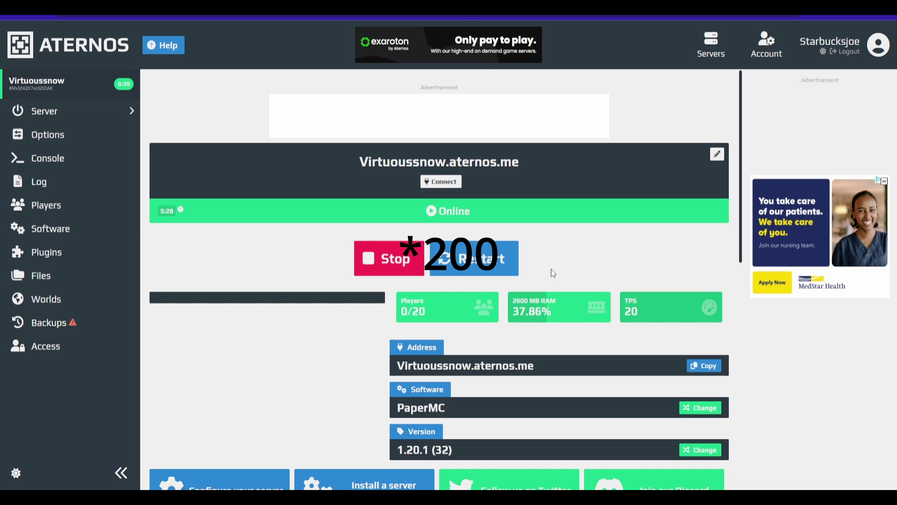
left_click(384, 258)
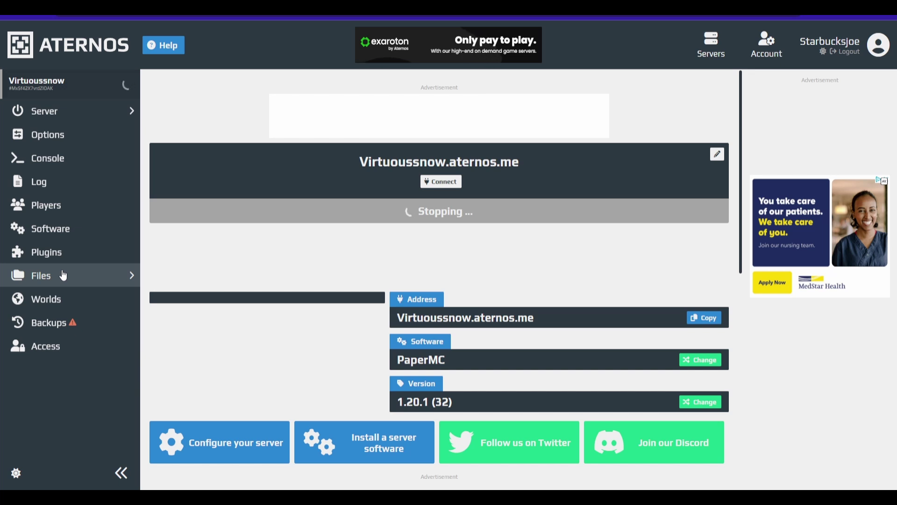
left_click(64, 275)
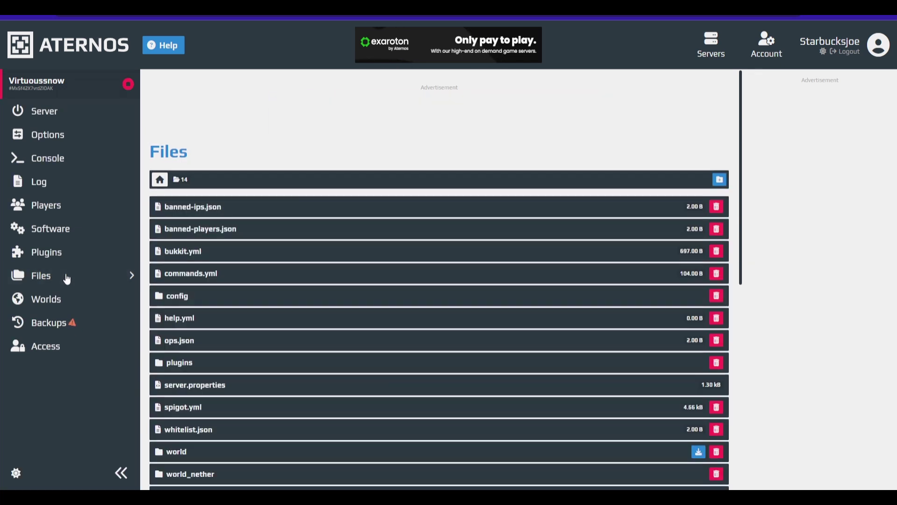
scroll(330, 226, "down", 2)
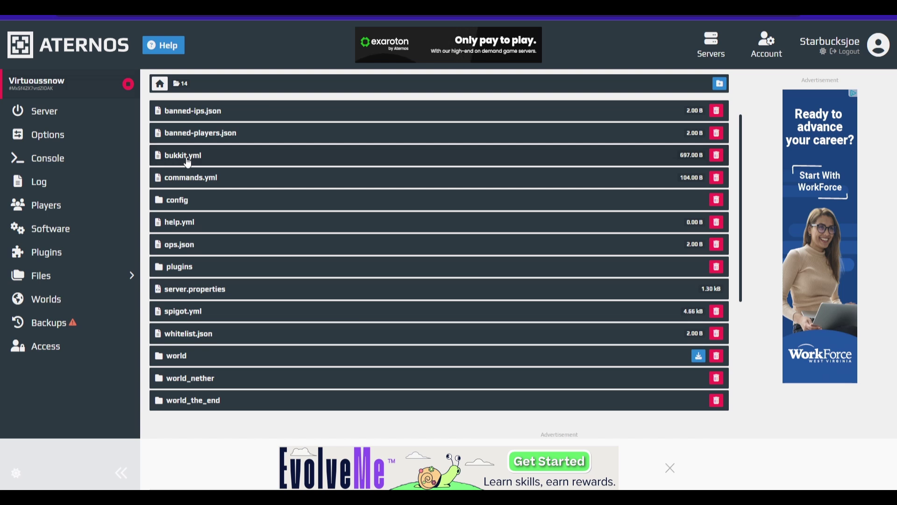
left_click(188, 162)
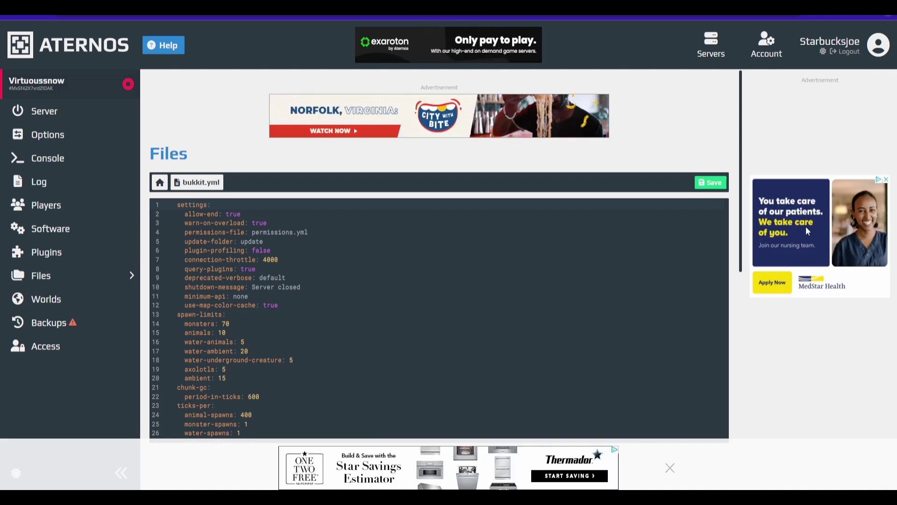
key("ctrl+f")
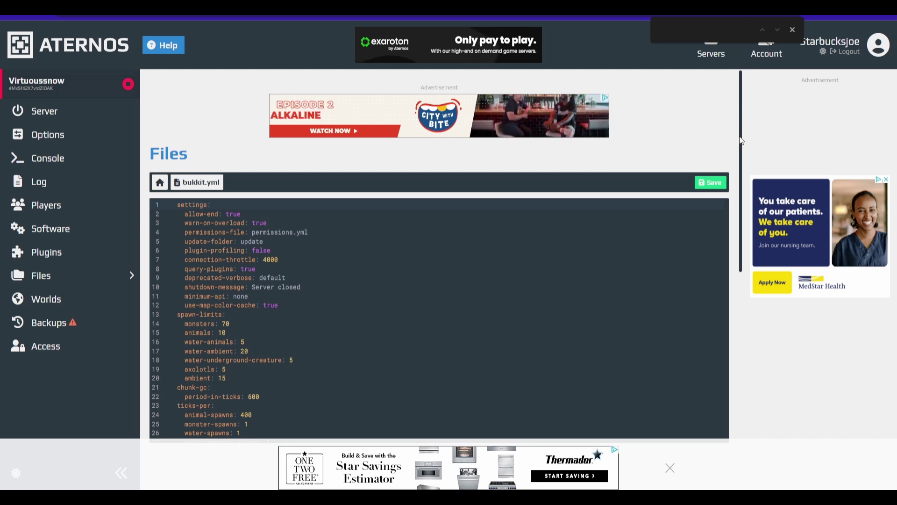
scroll(732, 148, "down", 2)
scroll(731, 147, "up", 1)
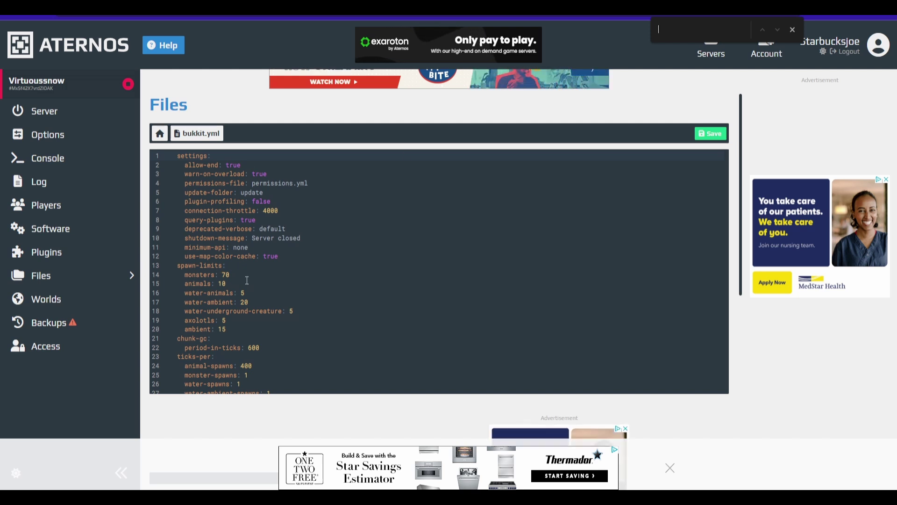
Step: Edit bukkit.yml spawn-limits: monsters 70→50, water-animals 5→3, water-ambient 20→10, ambient 15→5
left_click(285, 282)
left_click(286, 273)
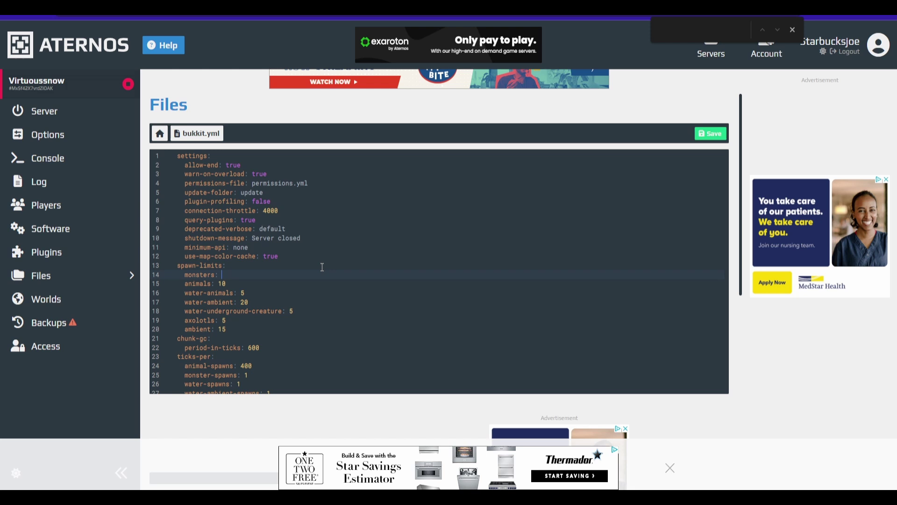
type("50")
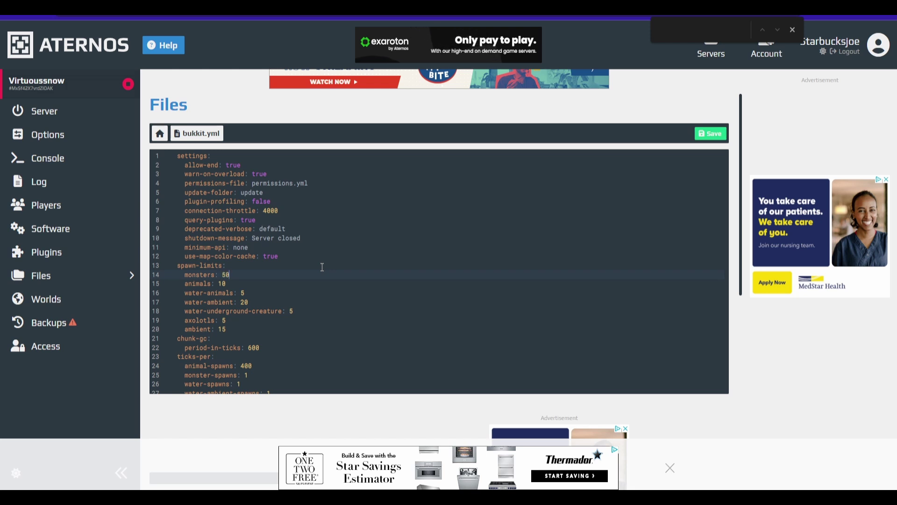
key("Down")
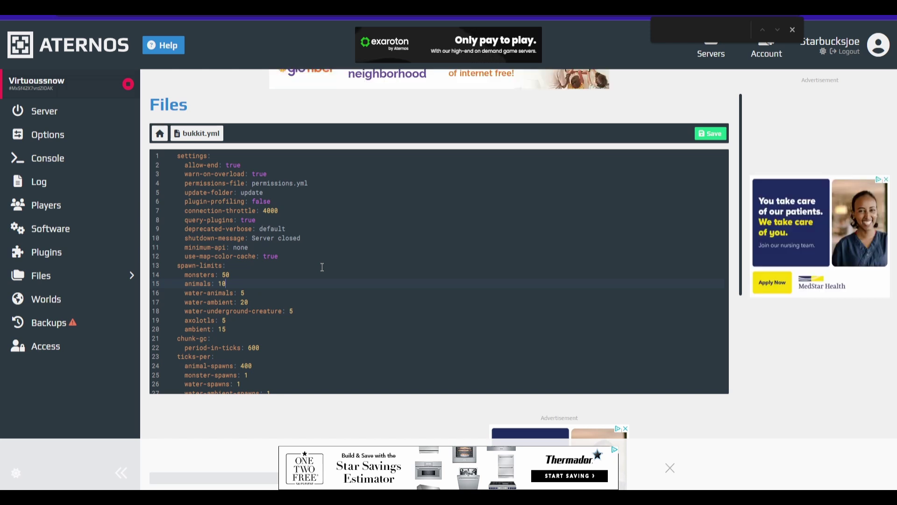
key("Right")
key("Right")
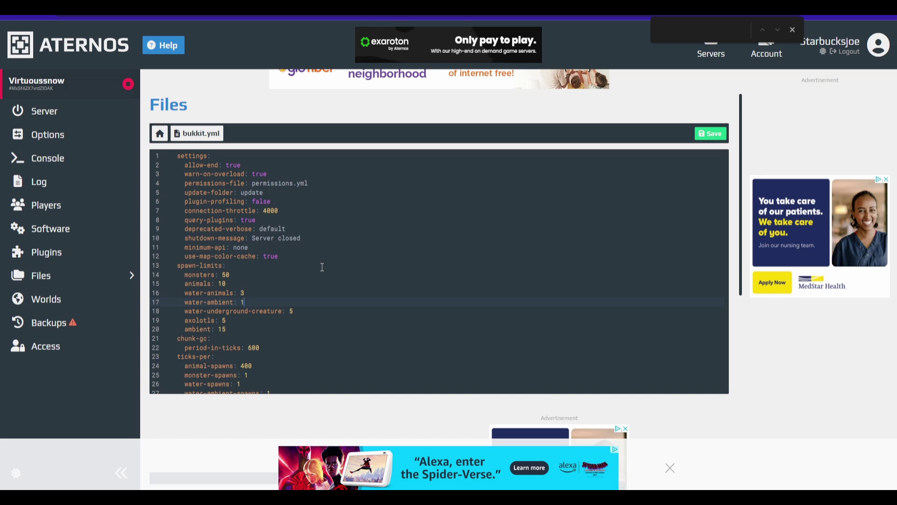
key("Down")
key("Down")
key("Down")
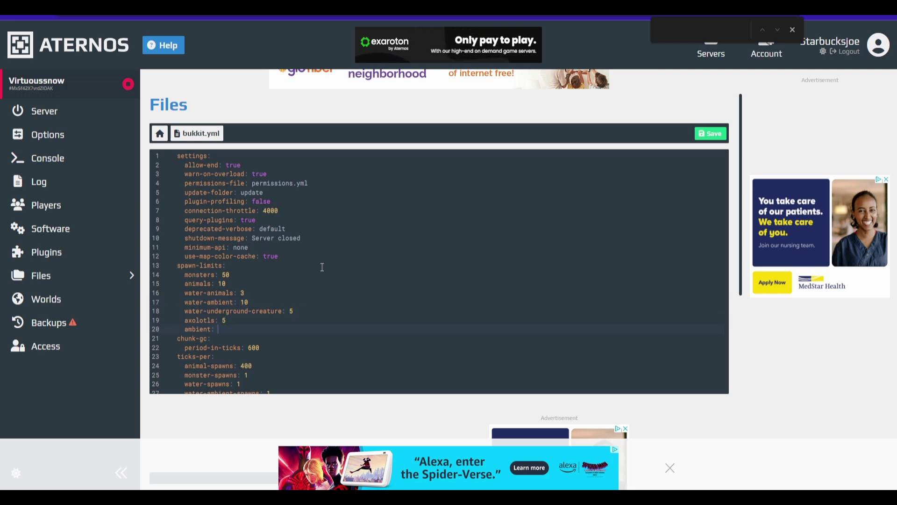
key("BackSpace")
key("BackSpace")
type("5")
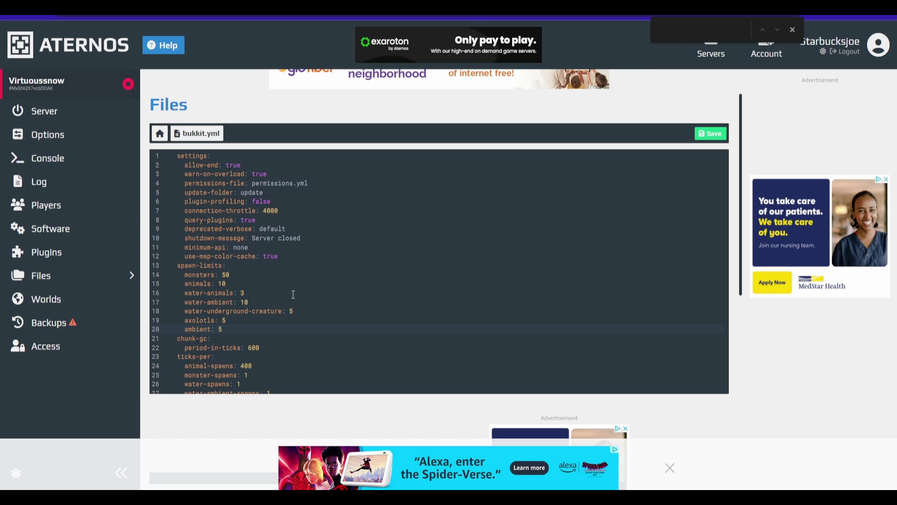
scroll(294, 295, "down", 1)
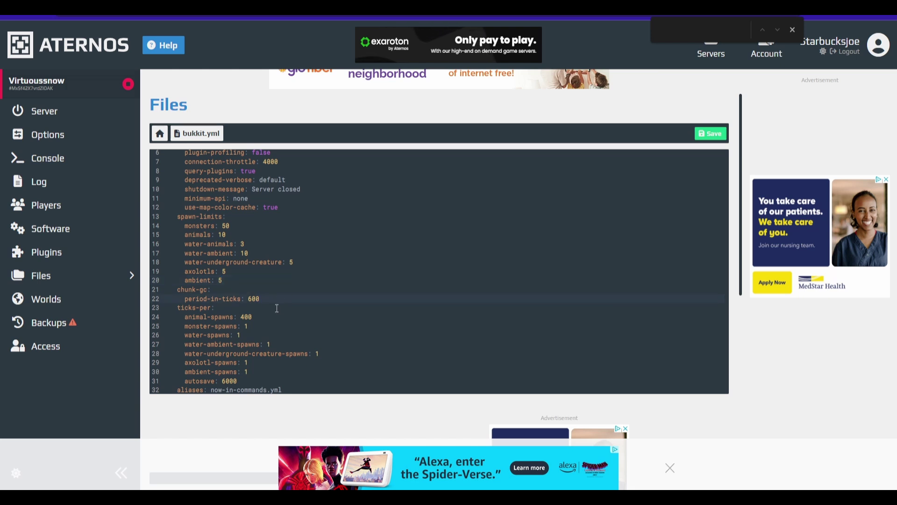
Step: Change the chunk-gc period-in-ticks to 400 and move to the monster-spawns tick setting
scroll(277, 308, "down", 1)
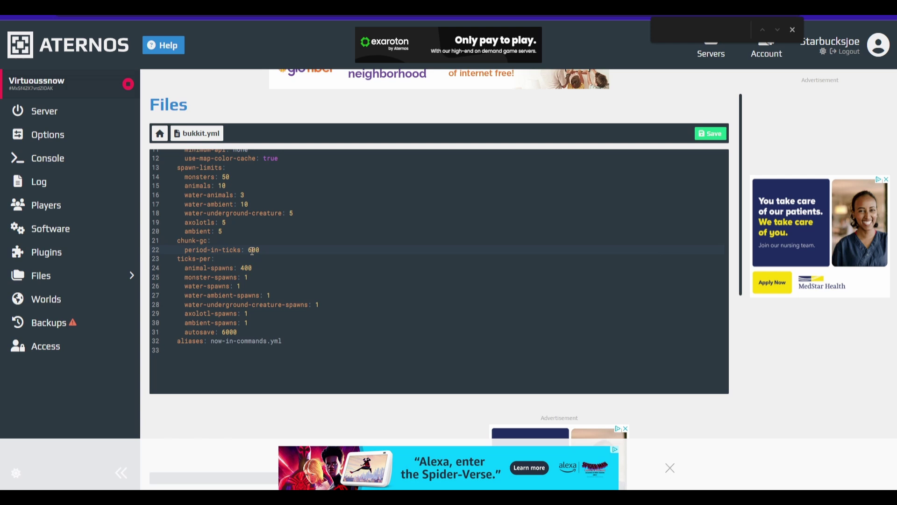
key("BackSpace")
type("4")
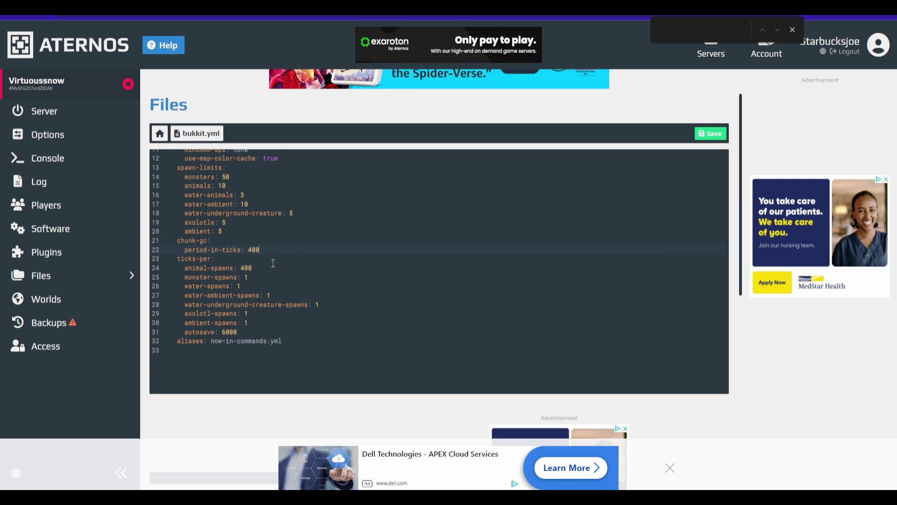
left_click(290, 272)
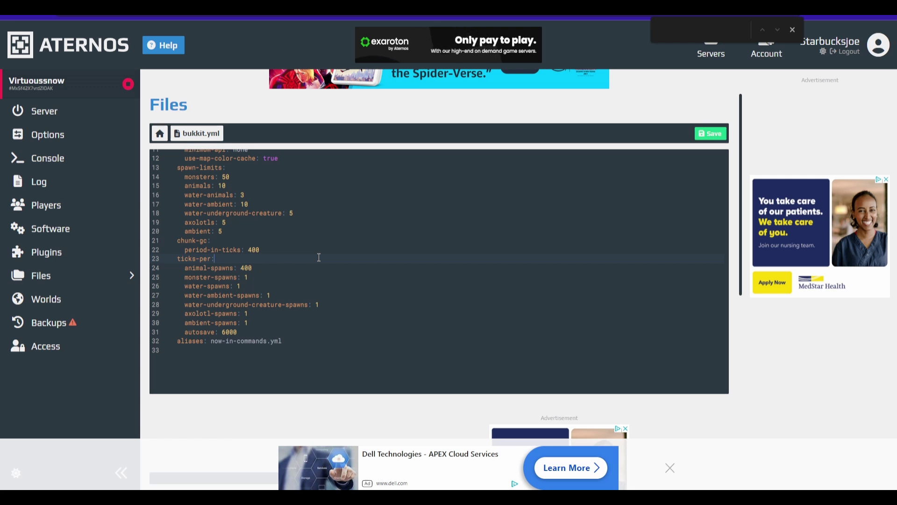
left_click(295, 278)
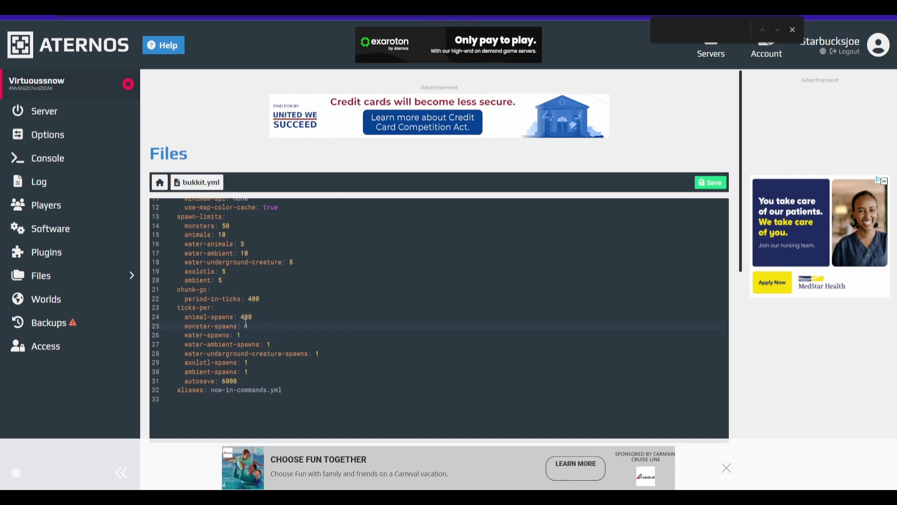
Step: Set ticks-per water-spawns to 11, water-ambient-spawns to 21 and ambient-spawns to 31
left_click(331, 354)
left_click(270, 345)
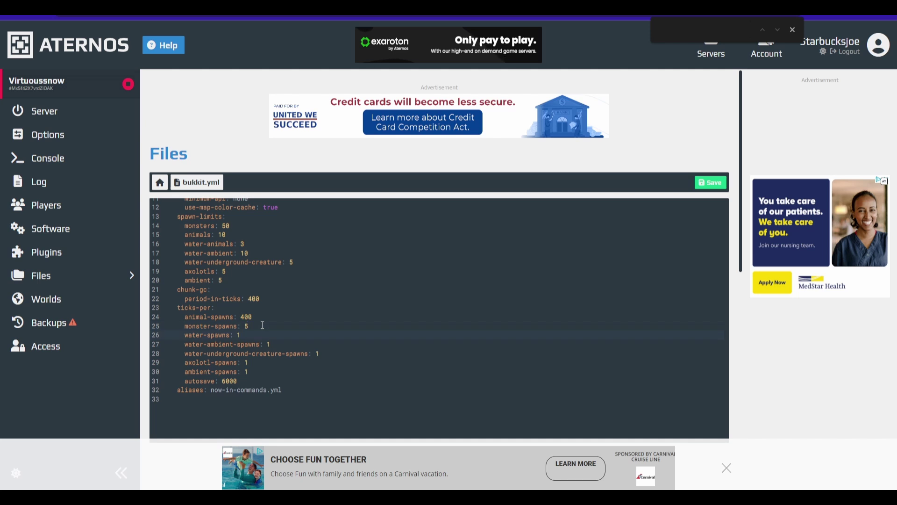
type("1")
key("Down")
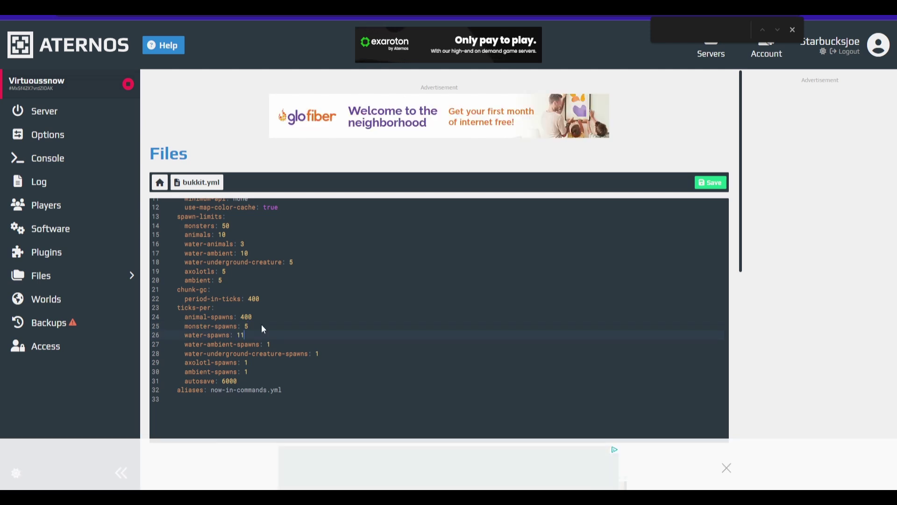
key("Right")
key("Right")
key("Right")
key("Right")
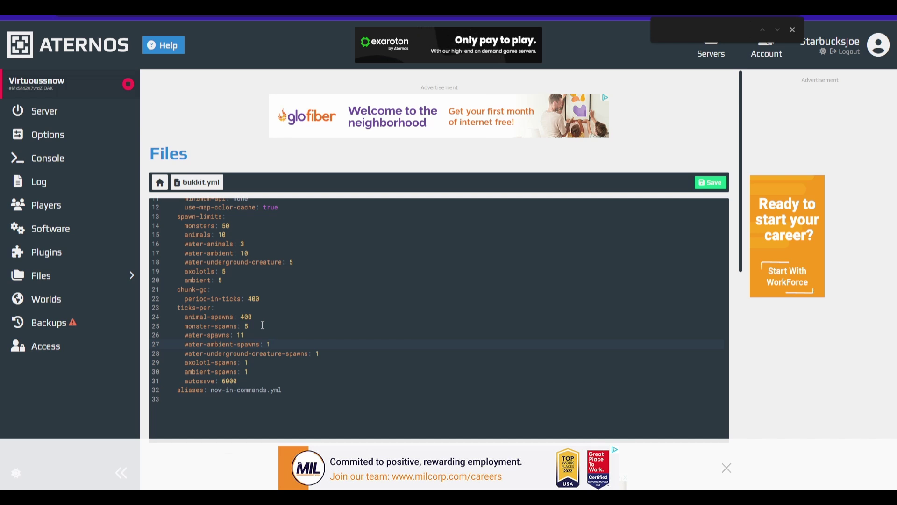
key("BackSpace")
type("21")
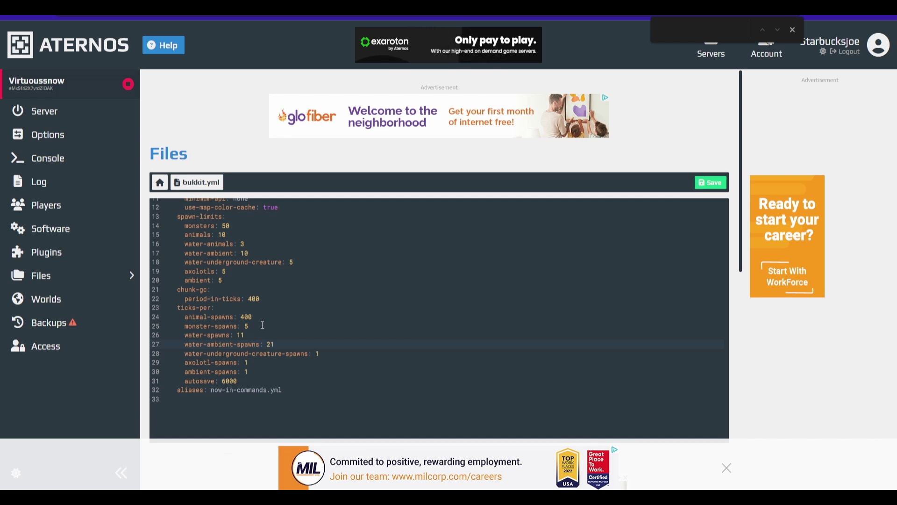
key("Down")
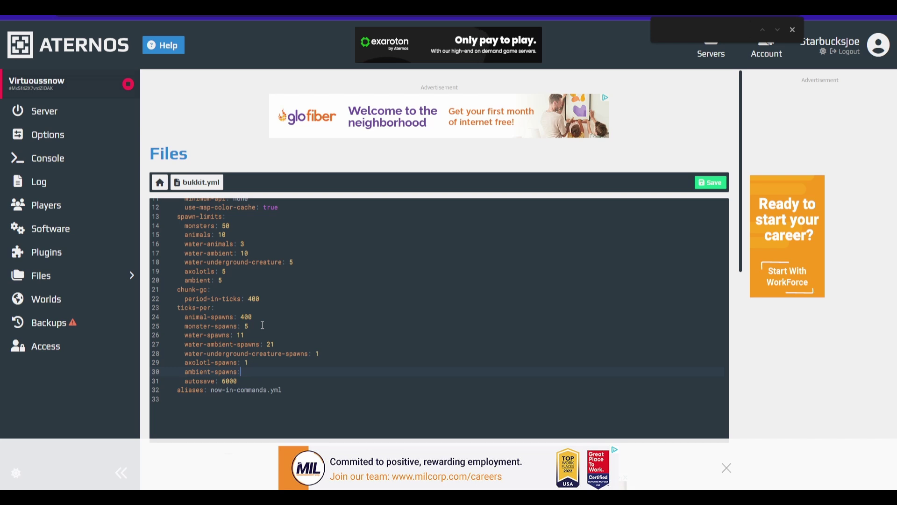
type("2")
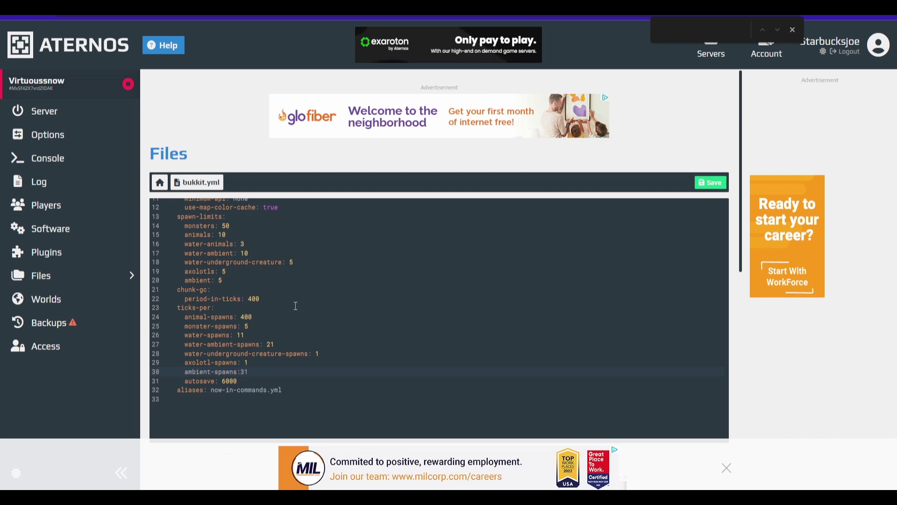
key("Right")
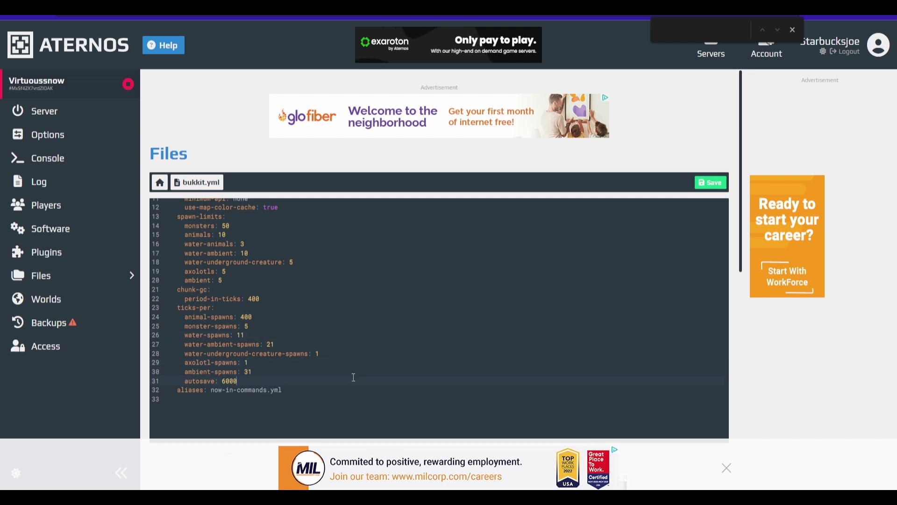
scroll(434, 322, "up", 3)
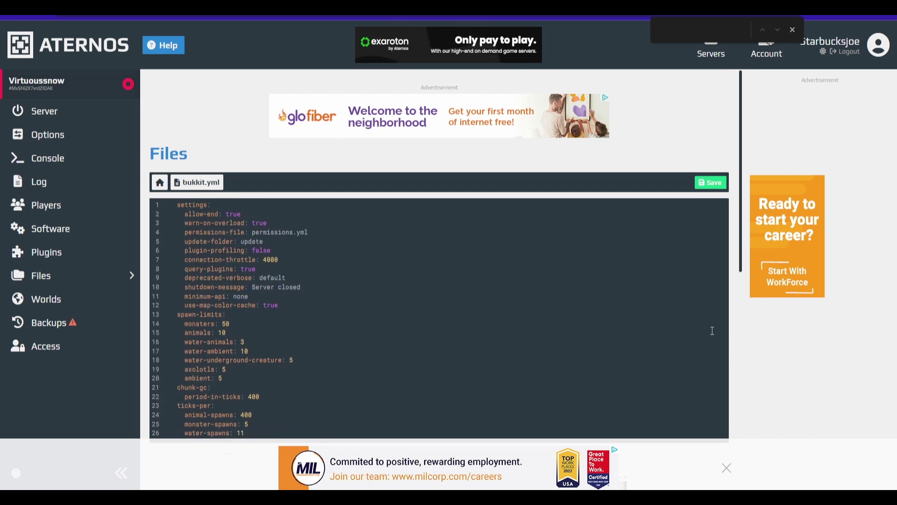
scroll(573, 317, "down", 3)
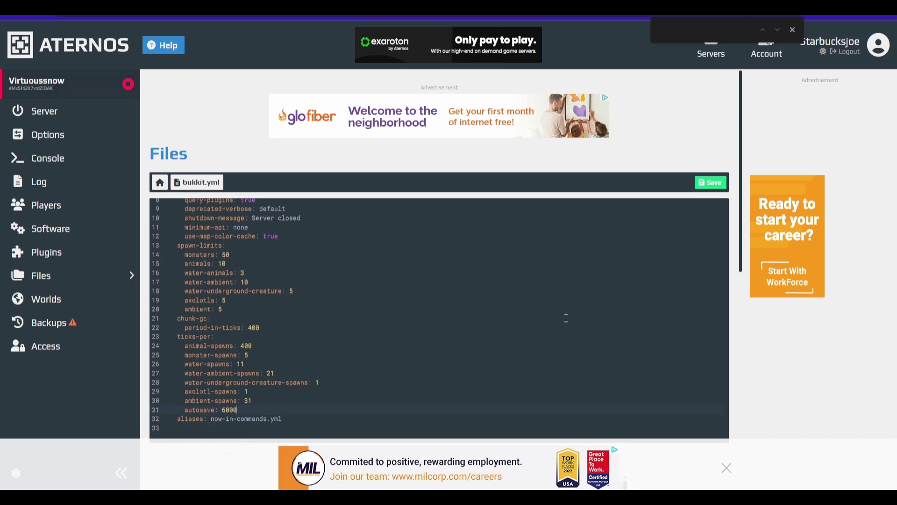
Step: Save the edited bukkit.yml and go back to the server file list
left_click(709, 182)
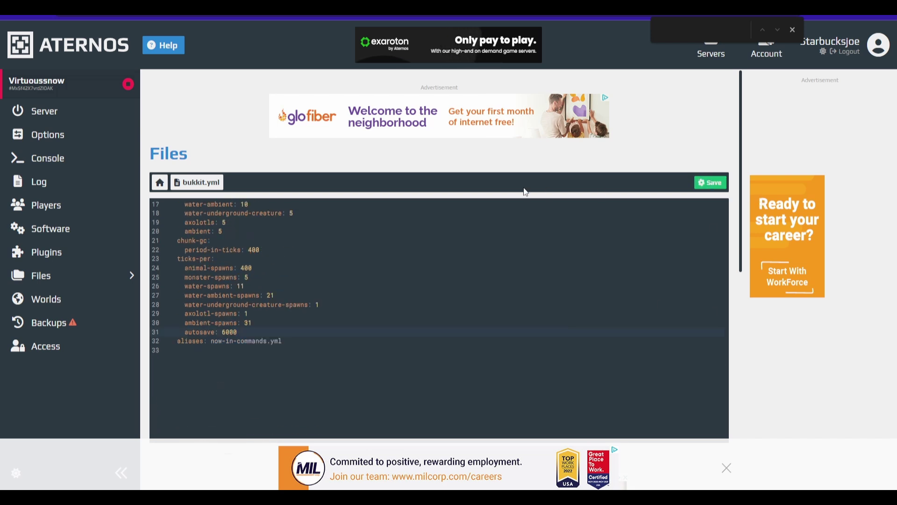
key("Escape")
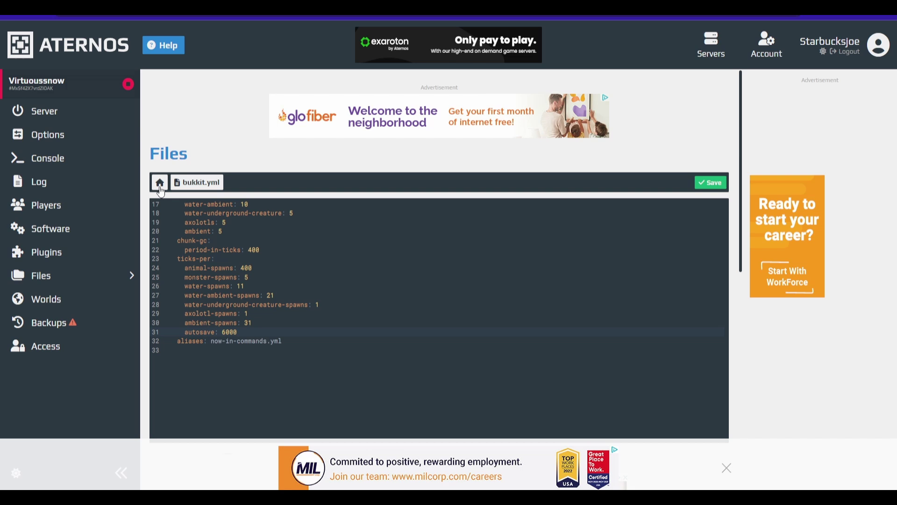
left_click(161, 183)
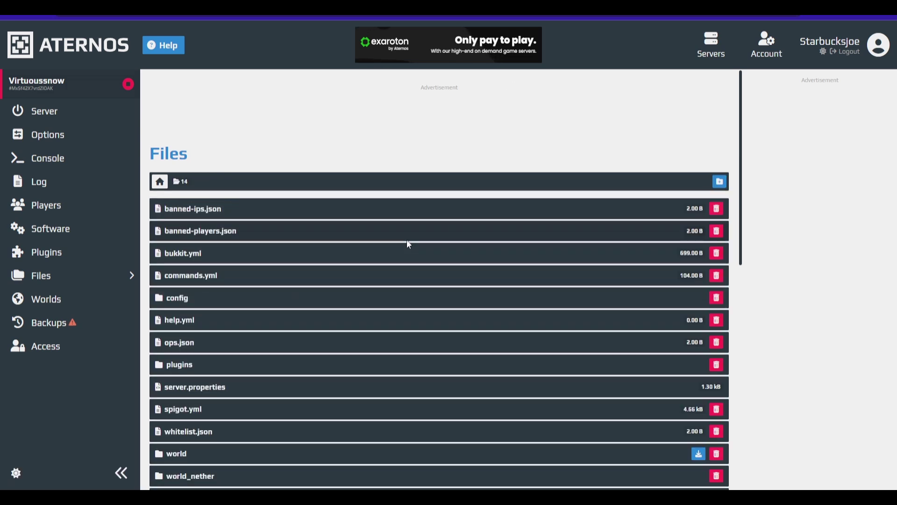
Step: Open spigot.yml and scroll down to its world-settings section
scroll(414, 257, "down", 3)
scroll(281, 264, "down", 1)
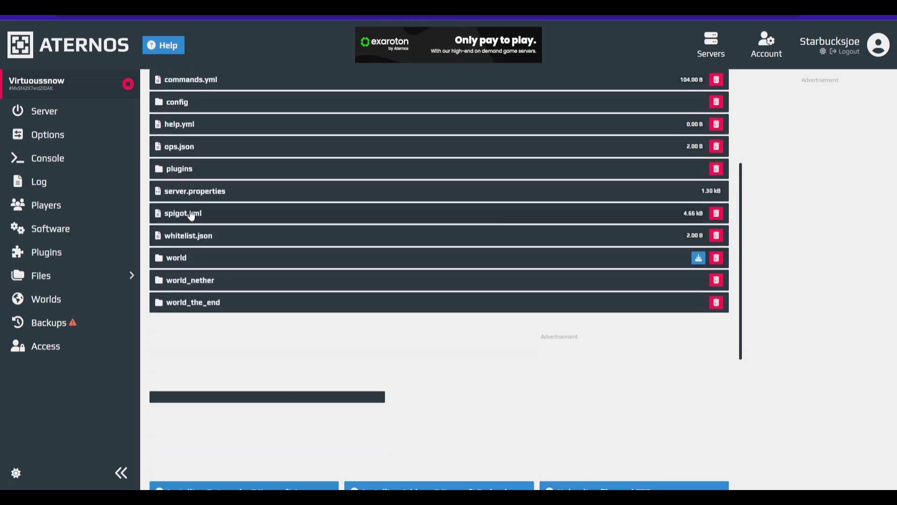
left_click(190, 211)
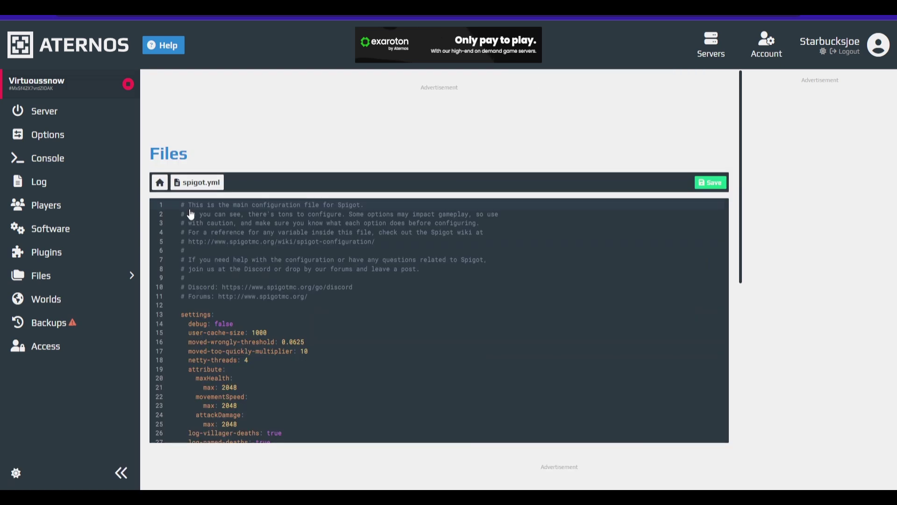
scroll(475, 164, "down", 1)
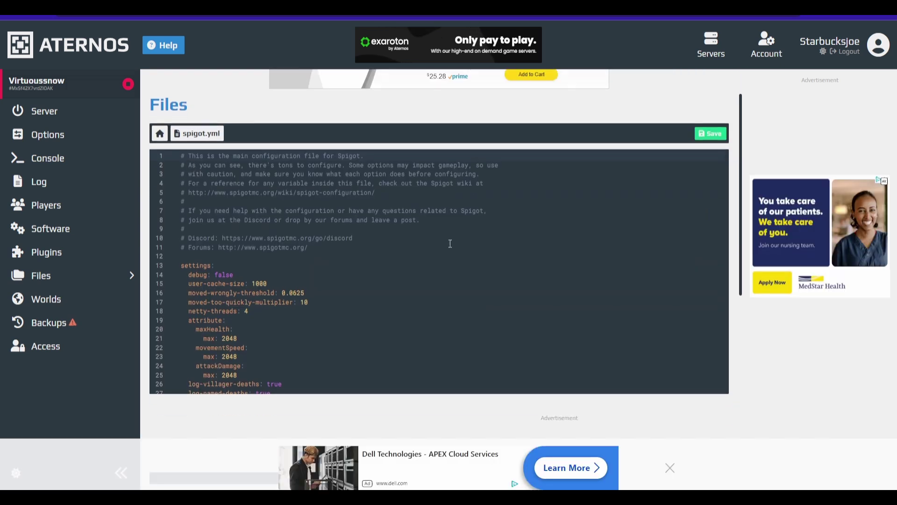
scroll(320, 292, "down", 1)
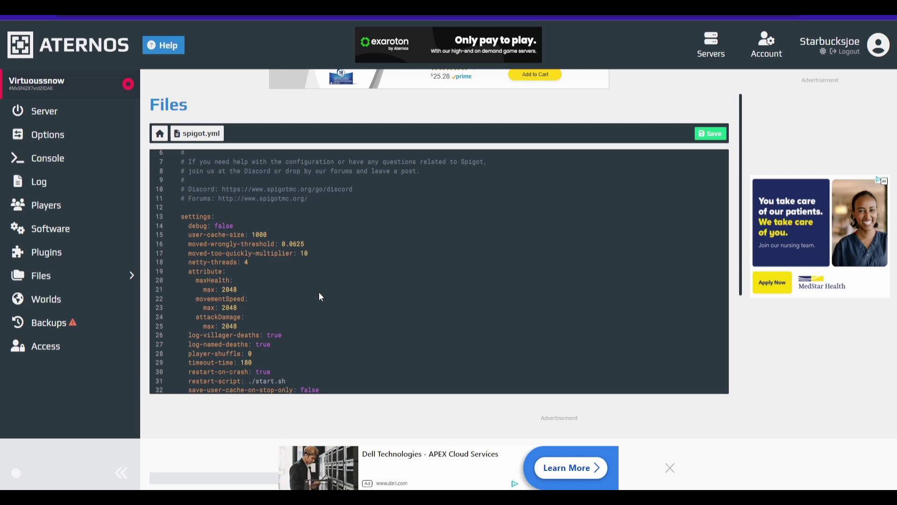
scroll(321, 297, "down", 9)
Step: Replace the mob-spawn-range value 8 with 4 on line 68
left_click(445, 275)
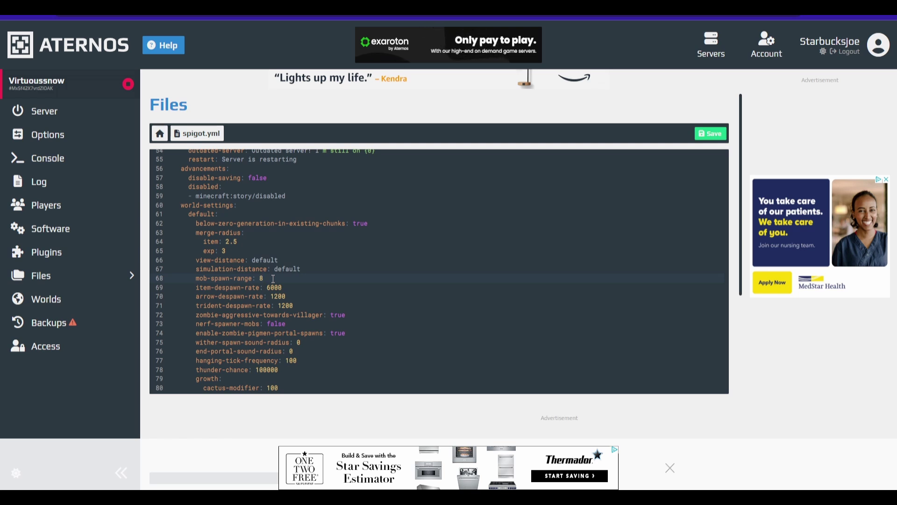
key("BackSpace")
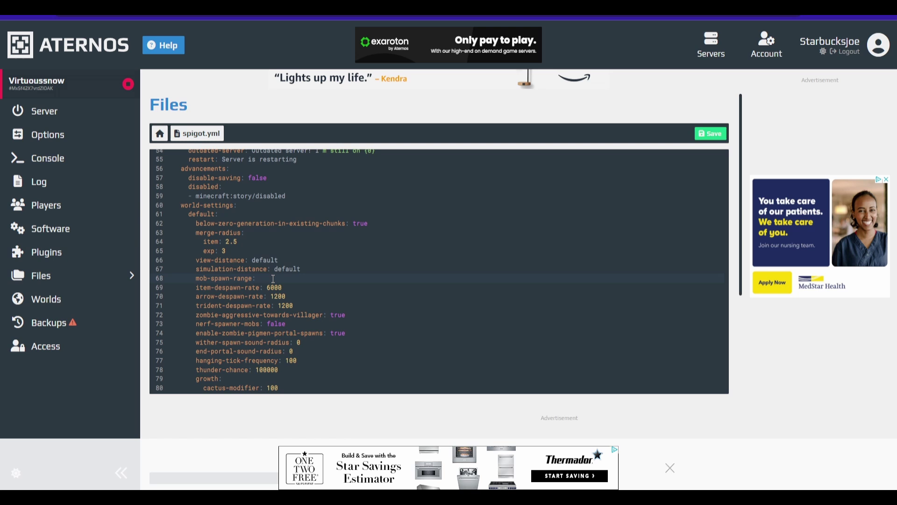
type("4")
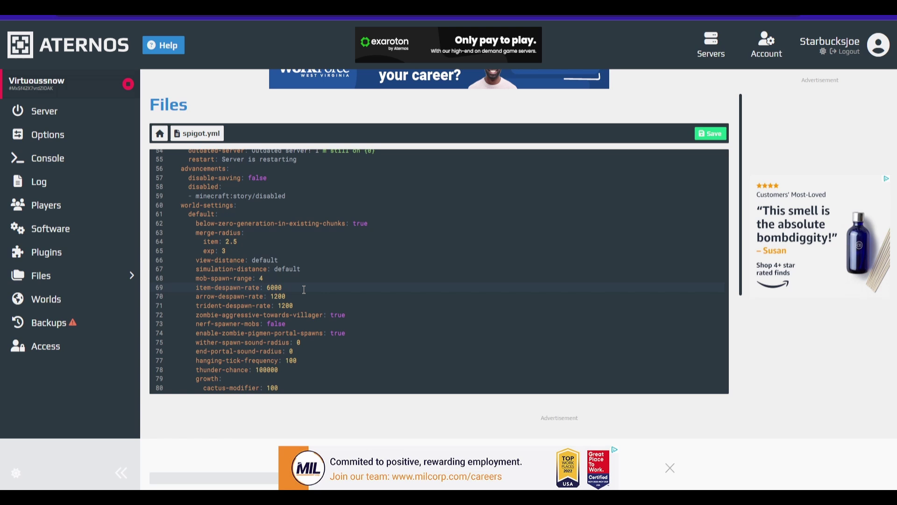
scroll(449, 311, "down", 2)
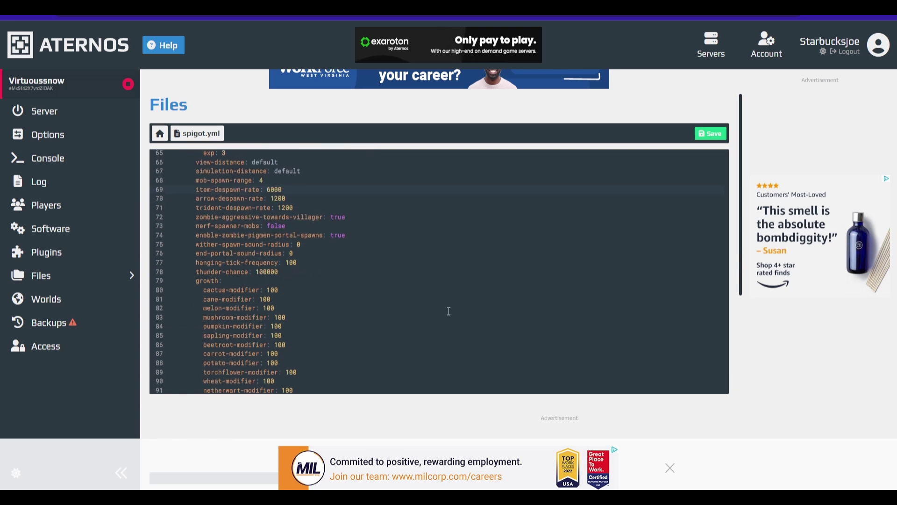
scroll(449, 311, "up", 1)
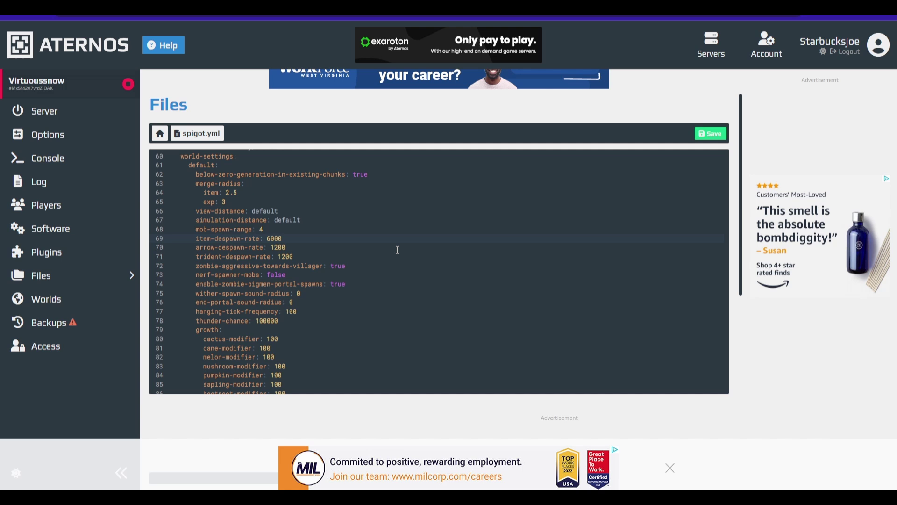
Step: Set entity-activation-range animals to 16, monsters to 24 and misc to 8
scroll(398, 250, "up", 1)
scroll(397, 250, "down", 12)
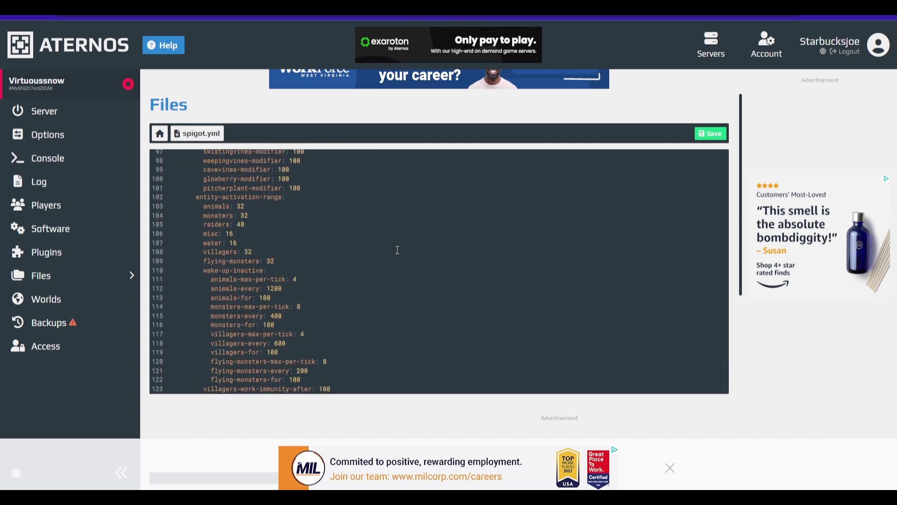
scroll(398, 250, "down", 2)
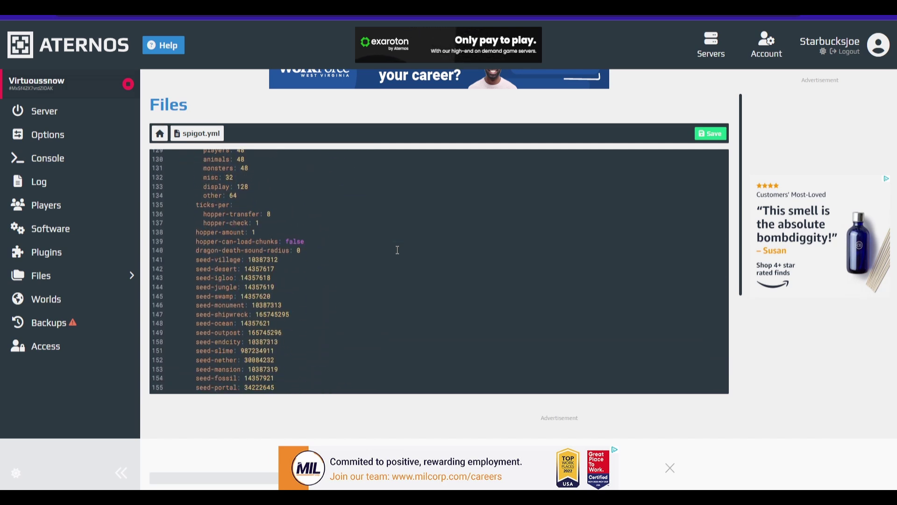
scroll(258, 259, "up", 8)
left_click(259, 259)
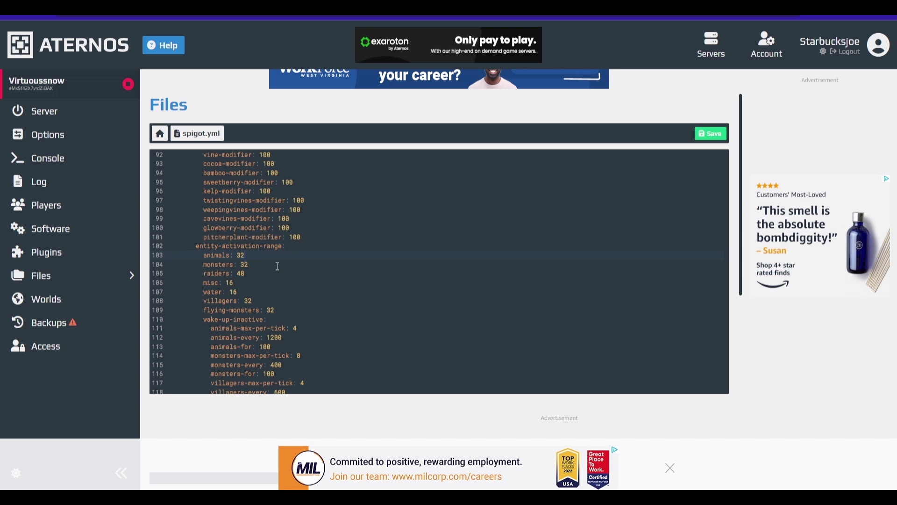
key("BackSpace")
key("BackSpace")
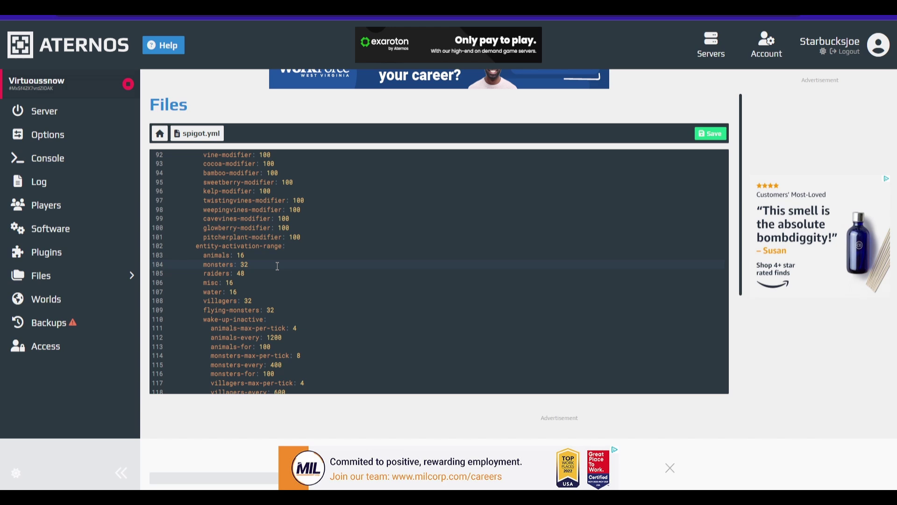
key("BackSpace")
key("BackSpace")
type("24")
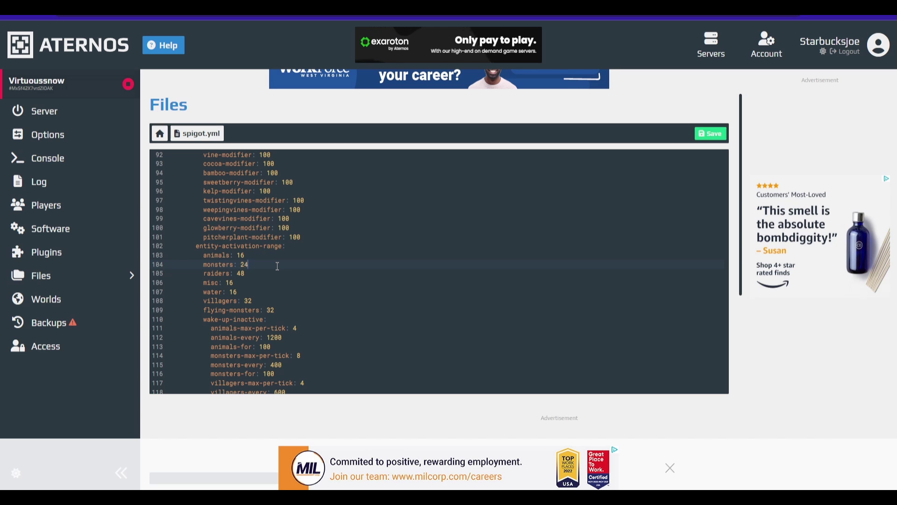
key("Down")
key("Down")
key("BackSpace")
key("BackSpace")
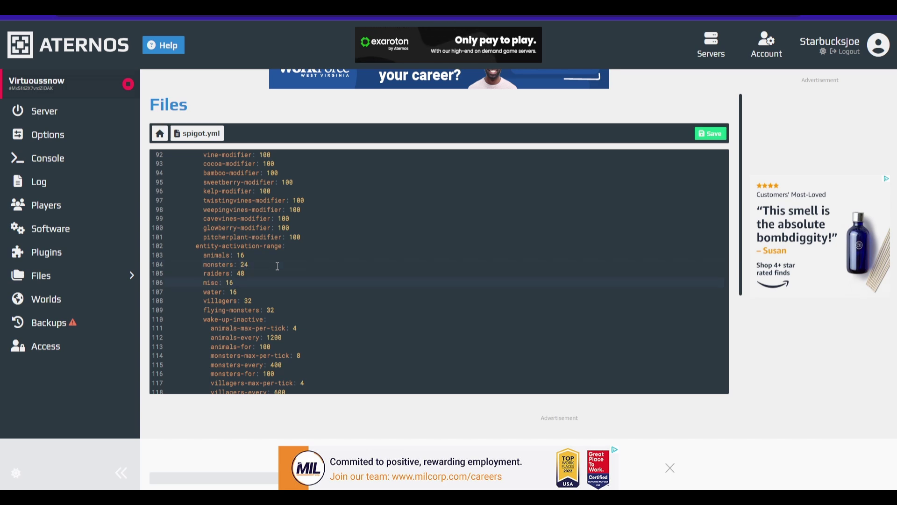
type("8")
Step: Save spigot.yml and return to the top-level server file list
key("Up")
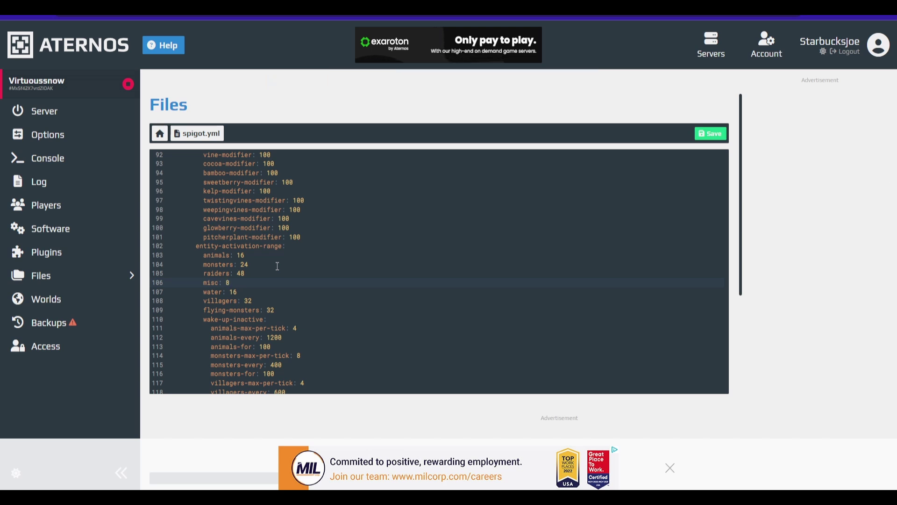
key("Left")
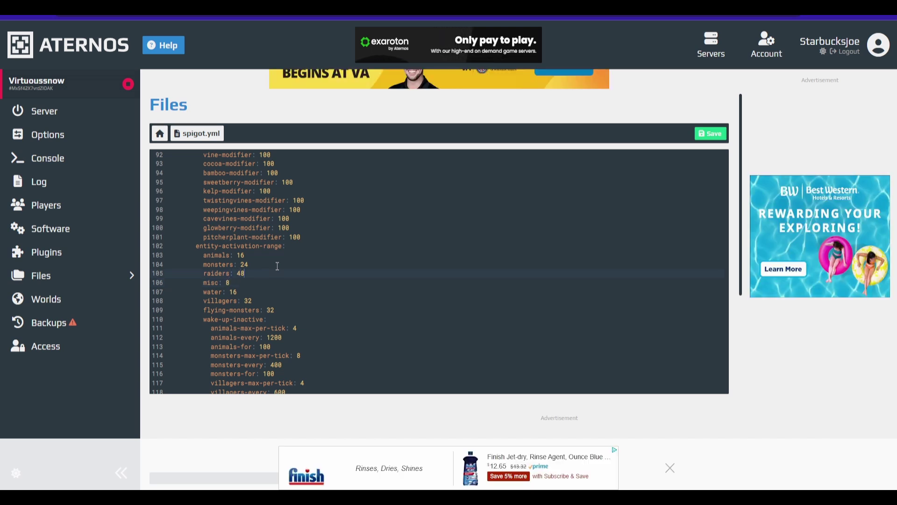
key("Right")
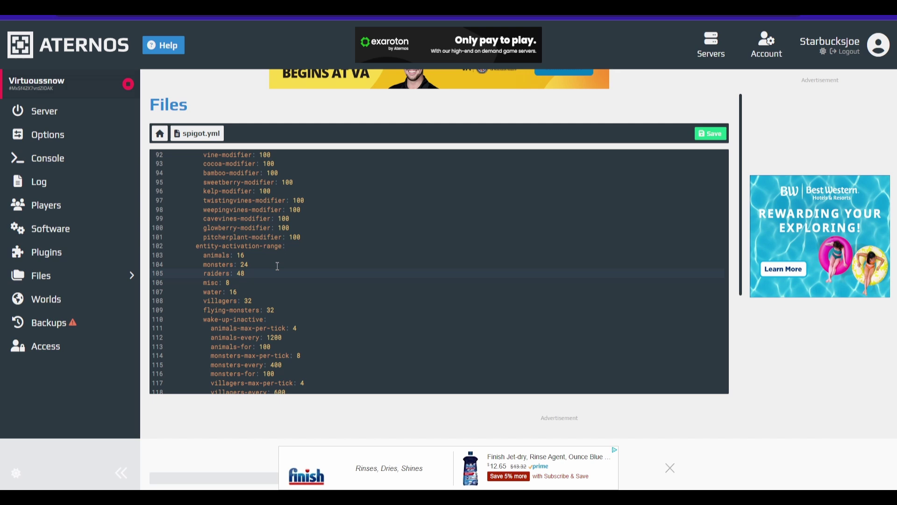
key("Right")
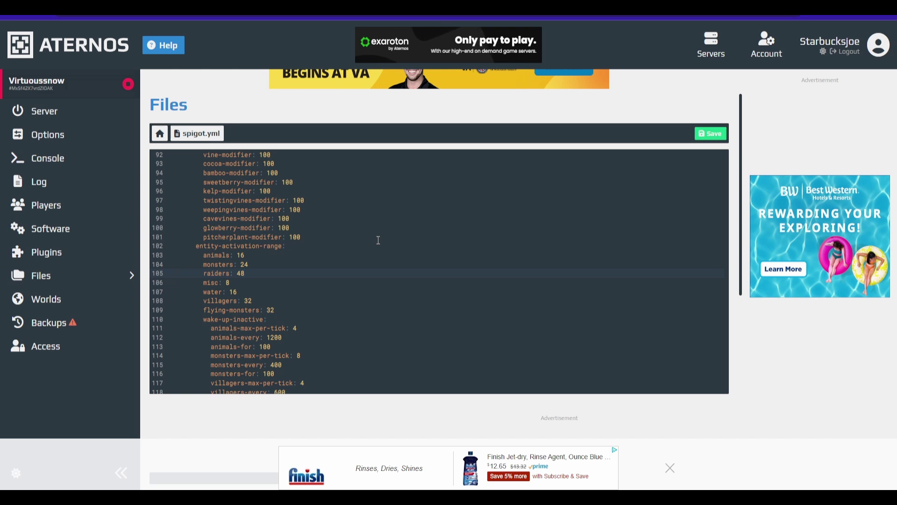
scroll(345, 332, "up", 1)
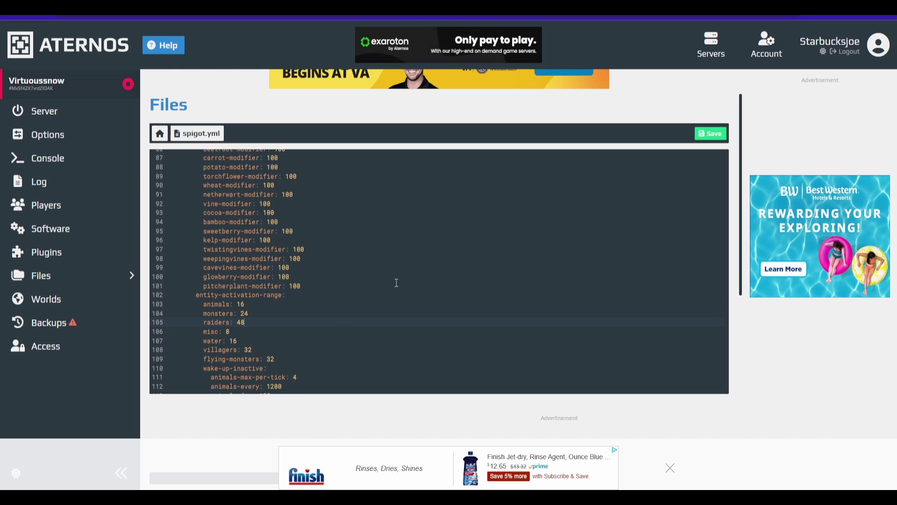
left_click(717, 139)
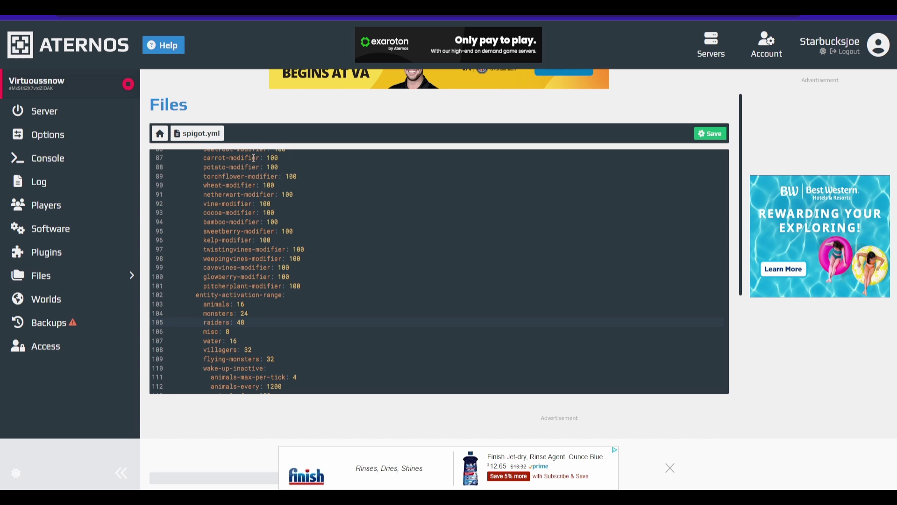
left_click(165, 138)
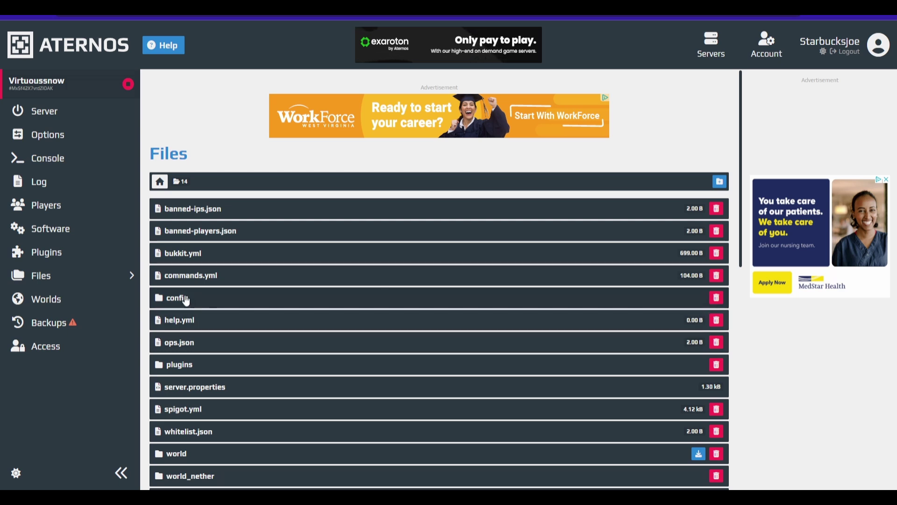
Step: Scroll down the file list and enter the config folder
scroll(186, 300, "down", 1)
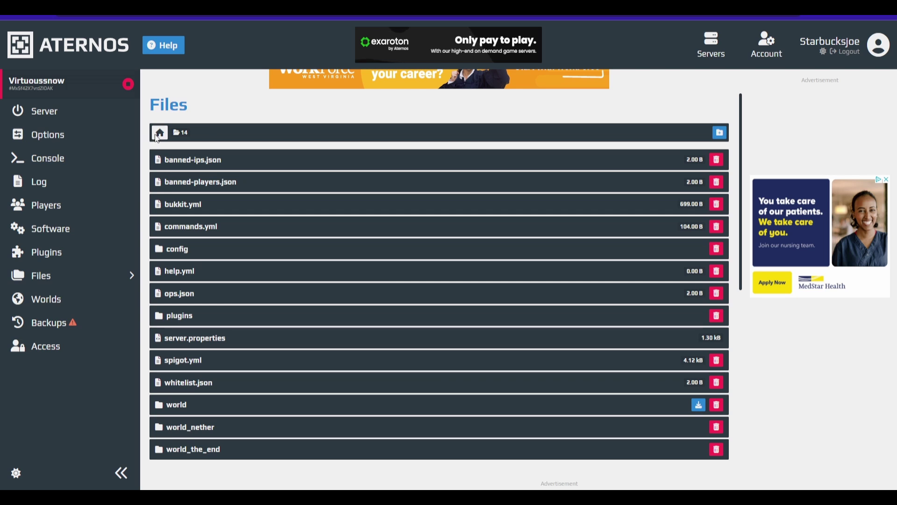
scroll(184, 265, "down", 2)
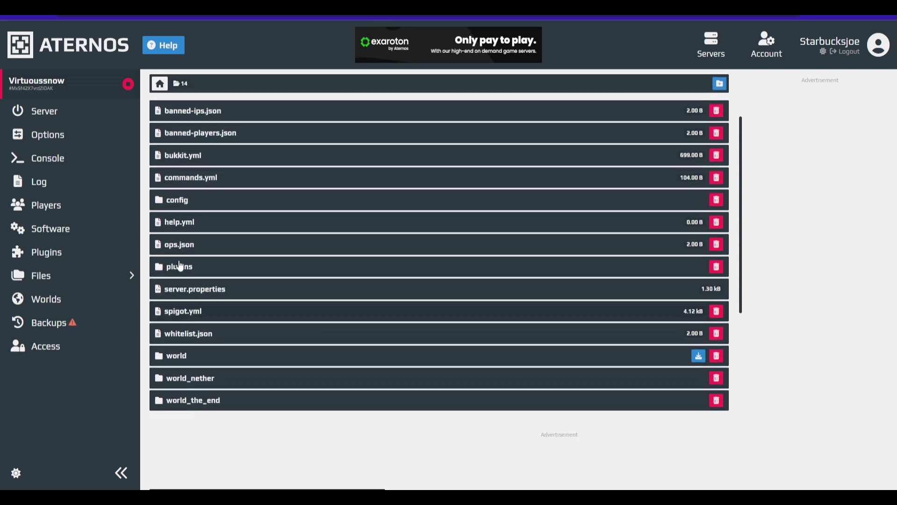
left_click(185, 202)
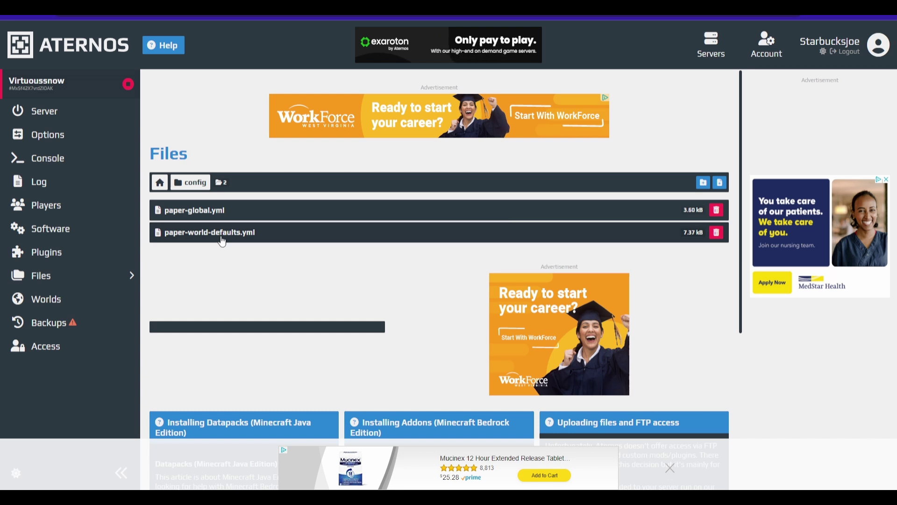
Step: In paper-world-defaults.yml, change max-auto-save-chunks-per-tick on line 67 from 24 to 8
left_click(223, 242)
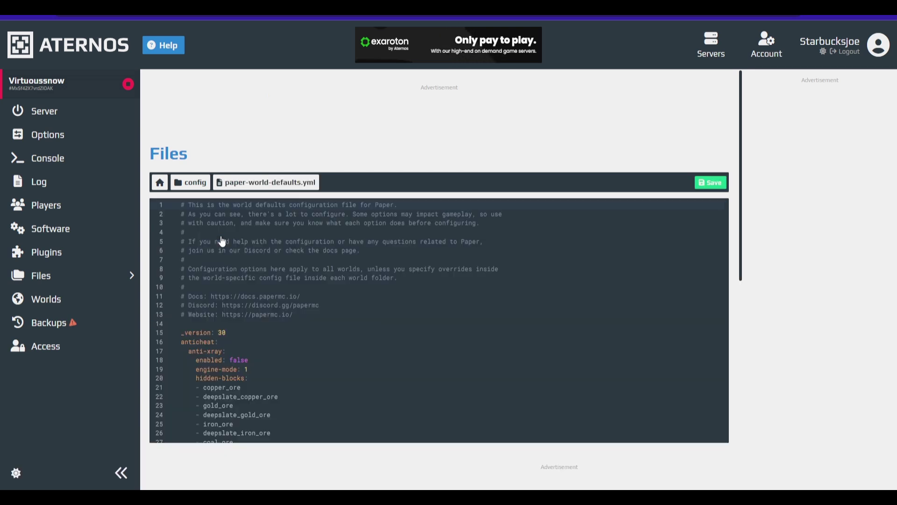
scroll(432, 328, "down", 5)
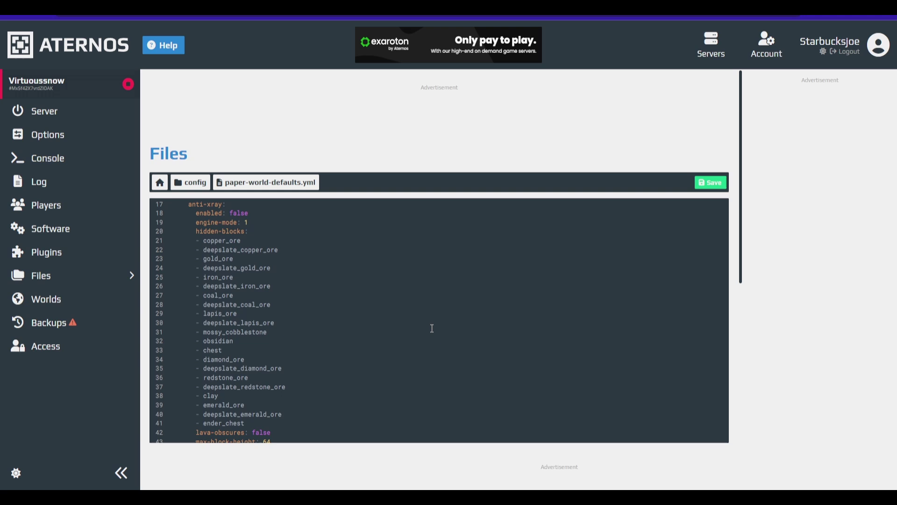
scroll(433, 328, "down", 2)
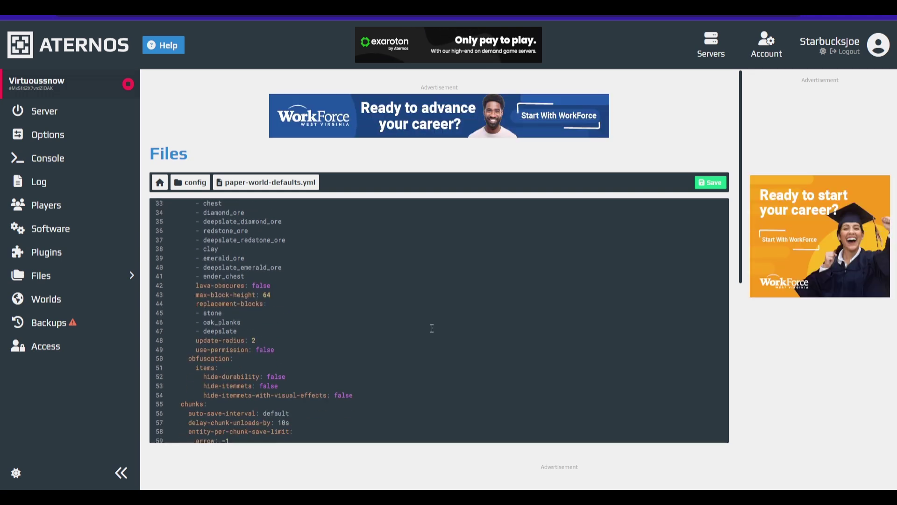
scroll(312, 326, "down", 3)
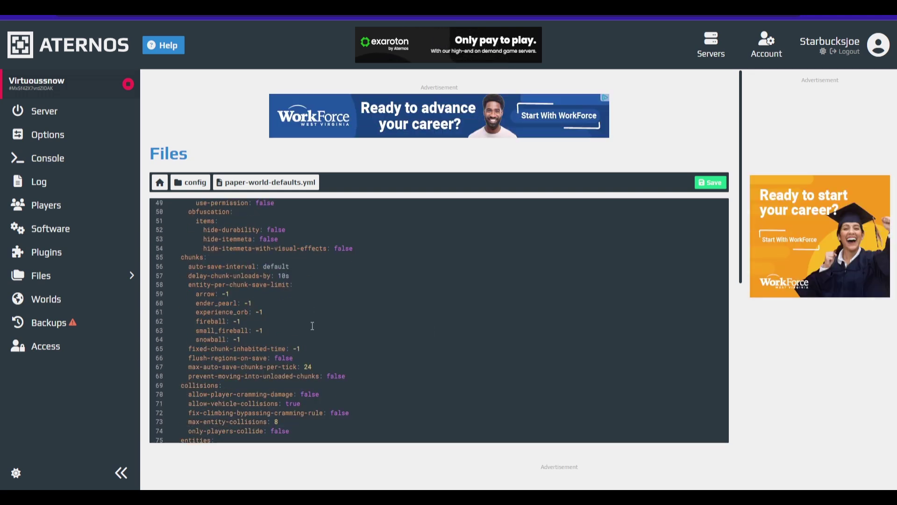
scroll(312, 326, "down", 3)
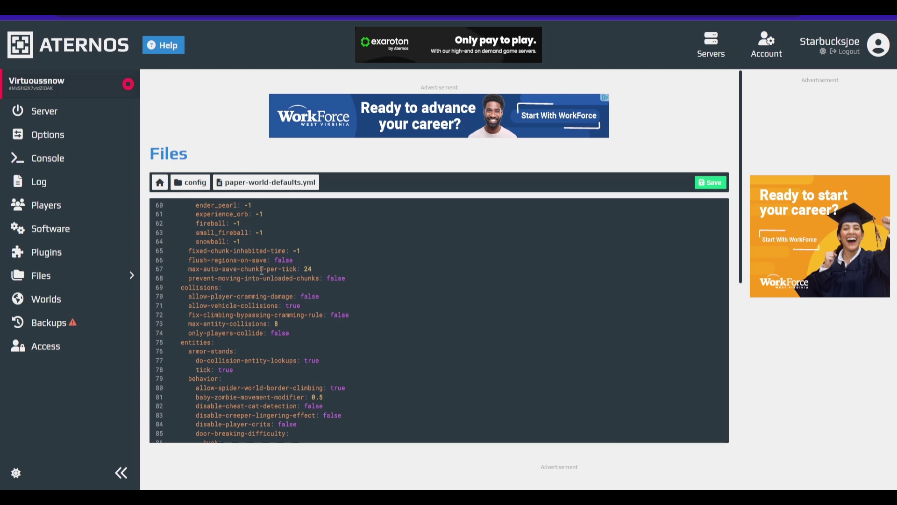
left_click(316, 271)
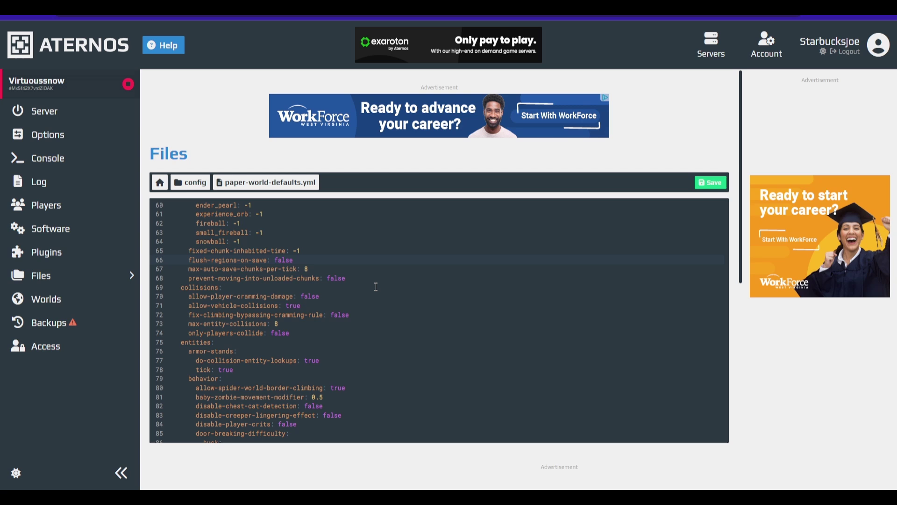
left_click(347, 265)
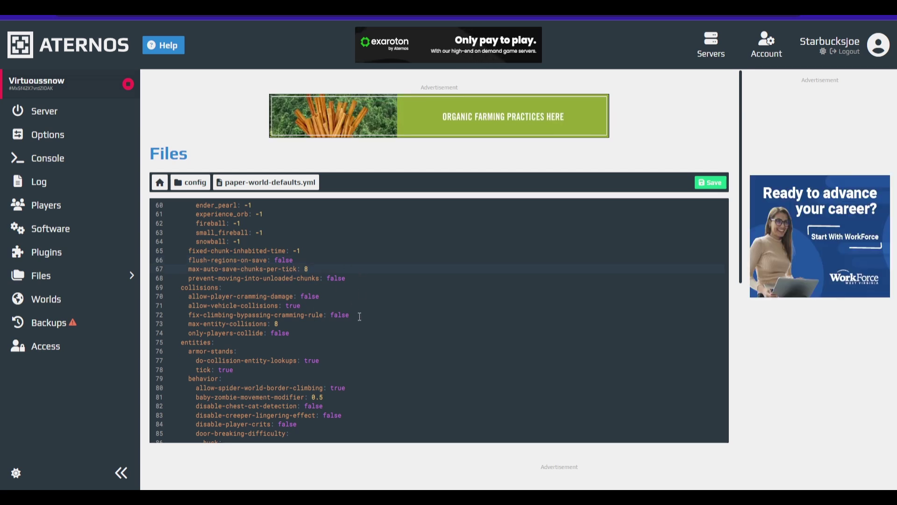
scroll(360, 317, "down", 1)
Step: Go to despawn-ranges and change the ambient hard despawn range from 128 to 96
scroll(360, 317, "down", 10)
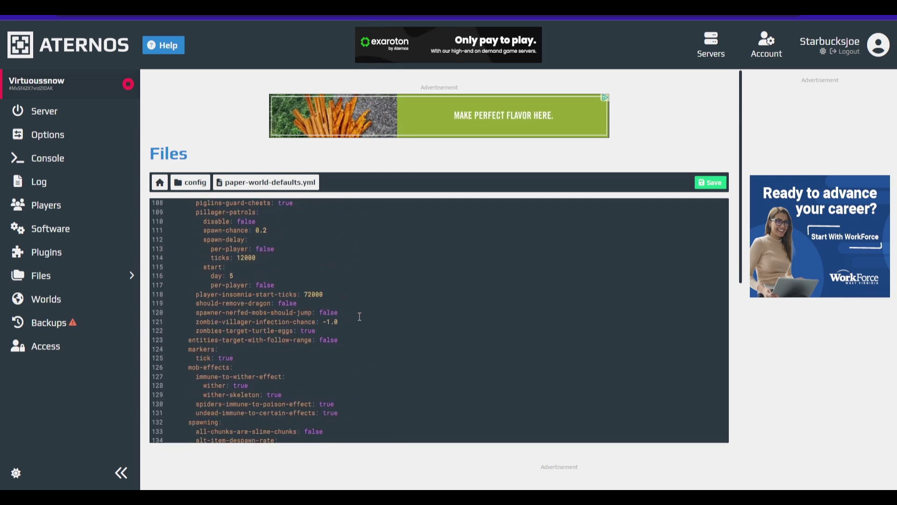
scroll(360, 316, "down", 5)
scroll(360, 317, "down", 9)
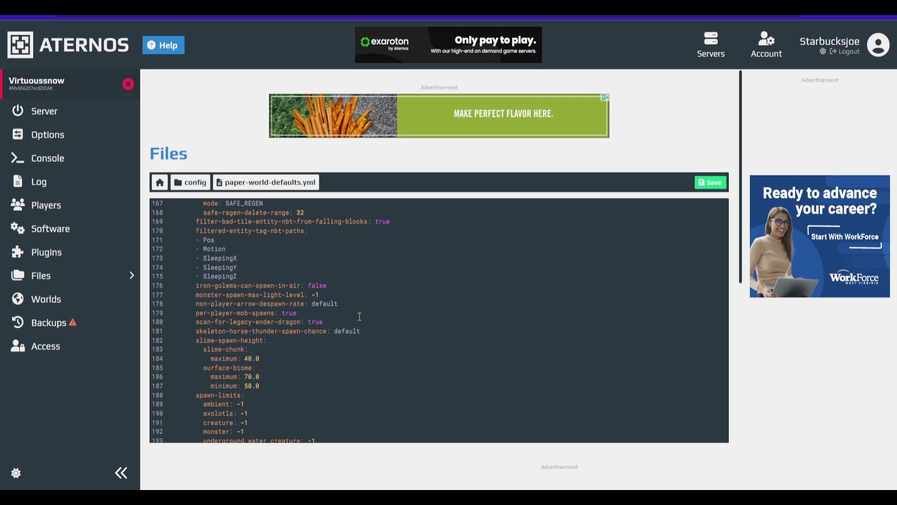
scroll(360, 317, "up", 8)
scroll(360, 317, "down", 2)
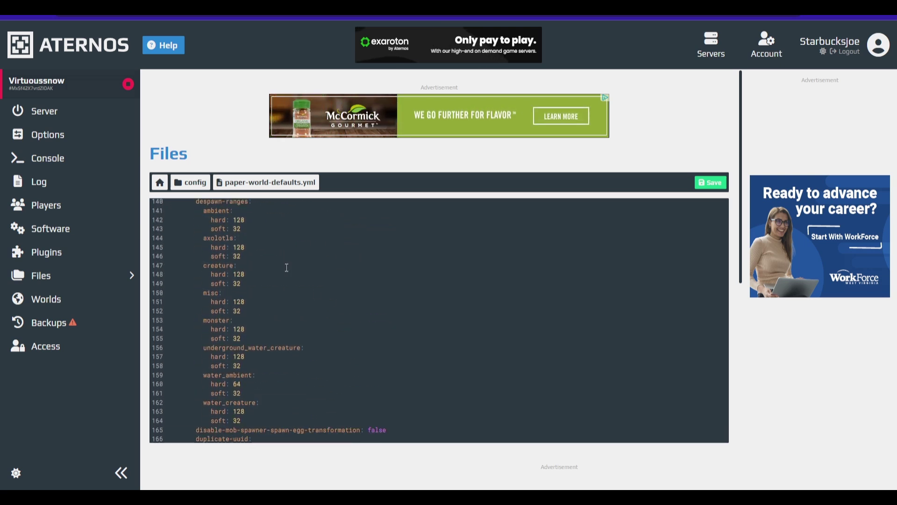
scroll(287, 268, "up", 2)
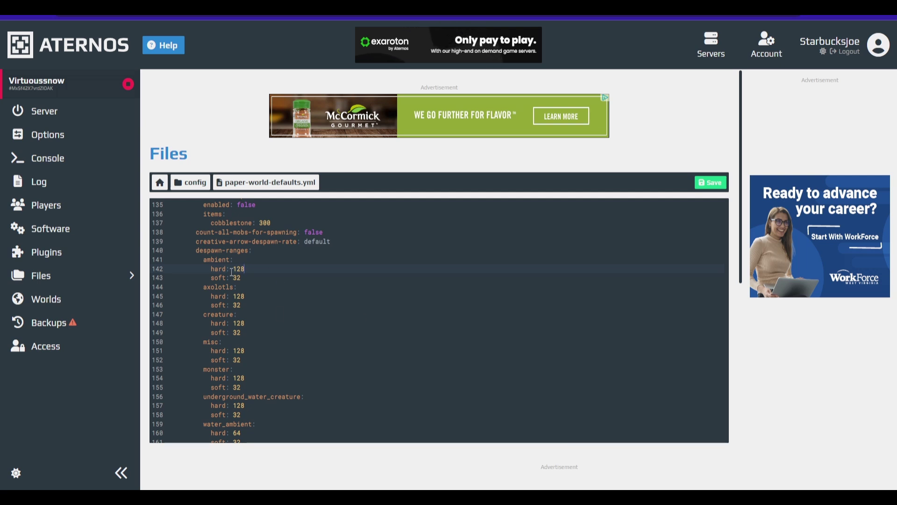
left_click(206, 259)
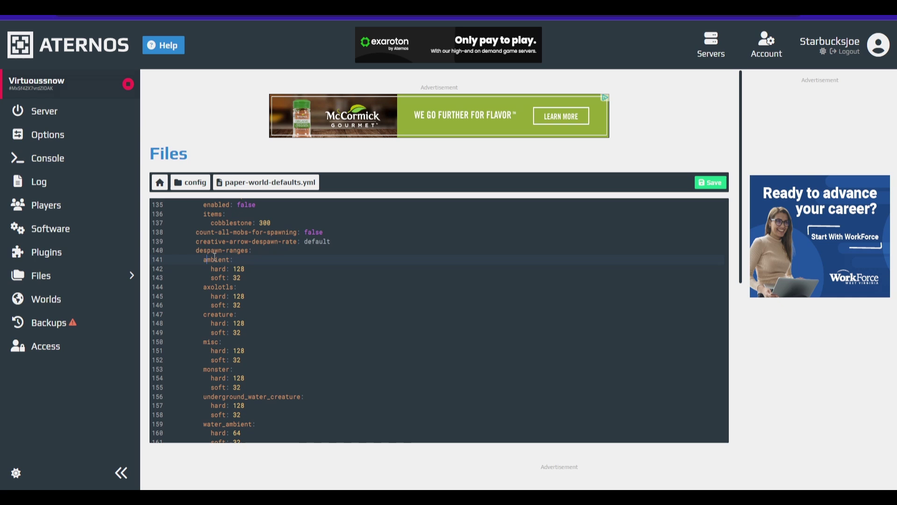
left_click(274, 270)
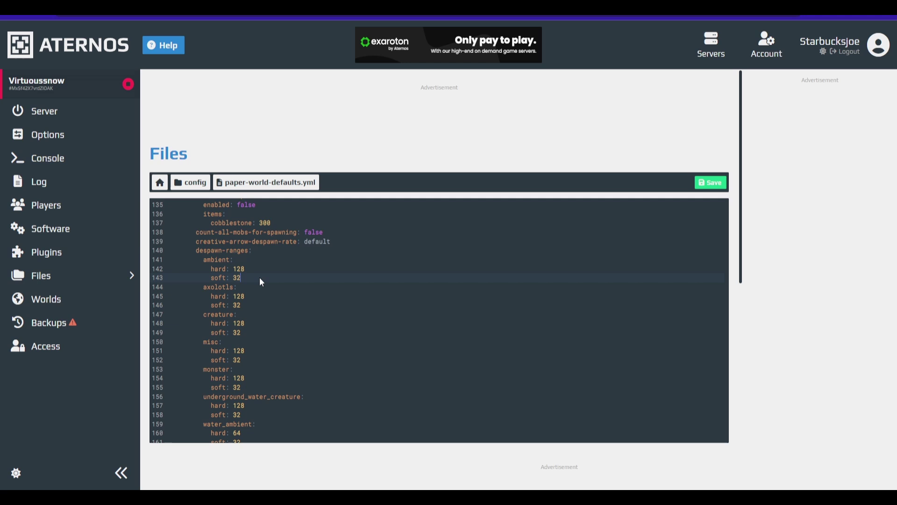
left_click(260, 268)
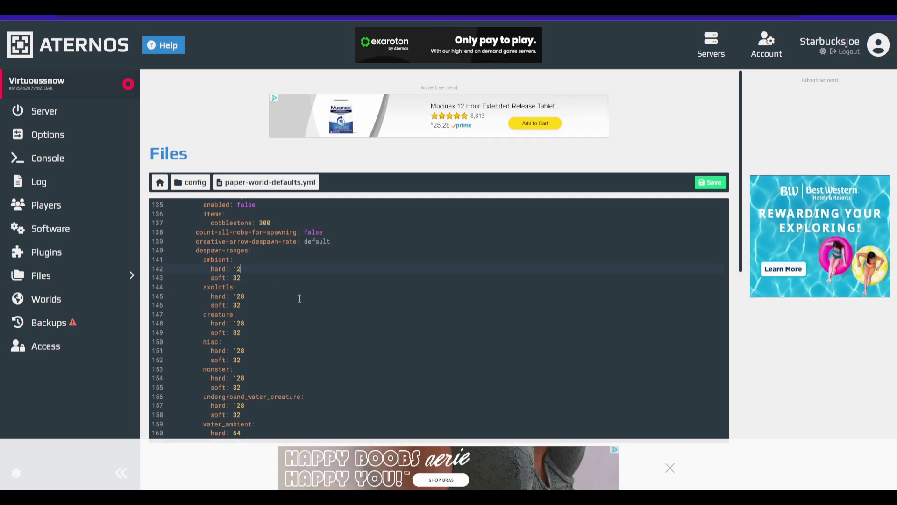
key("BackSpace")
key("BackSpace")
type("9")
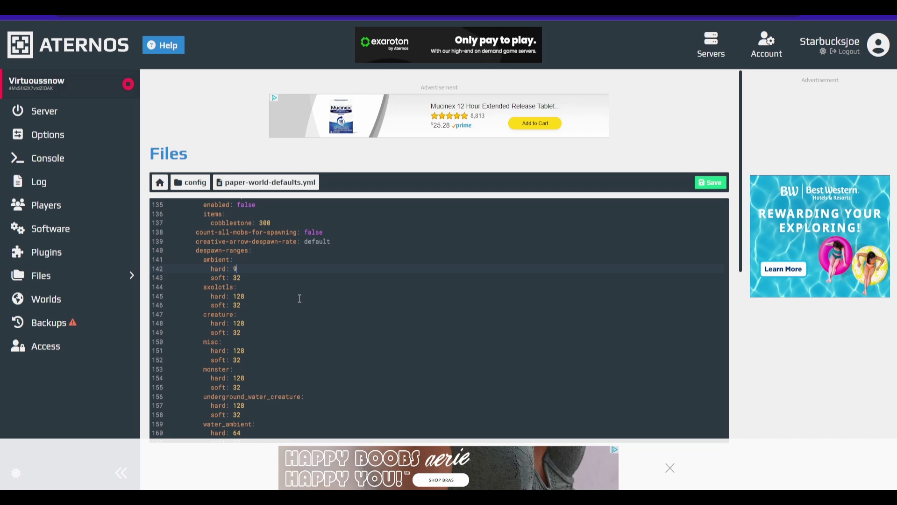
type("6")
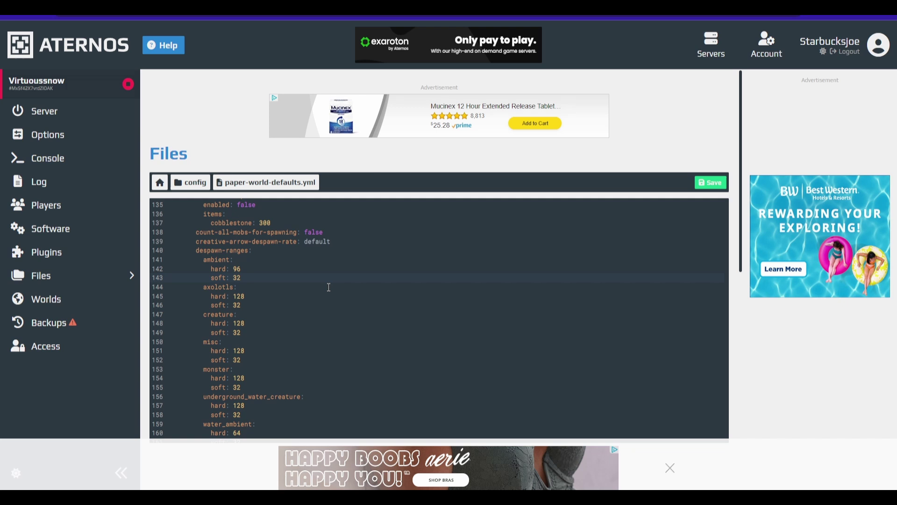
Step: Set the axolotls despawn ranges to hard 96 and soft 28, and clear the creature hard value
key("BackSpace")
key("BackSpace")
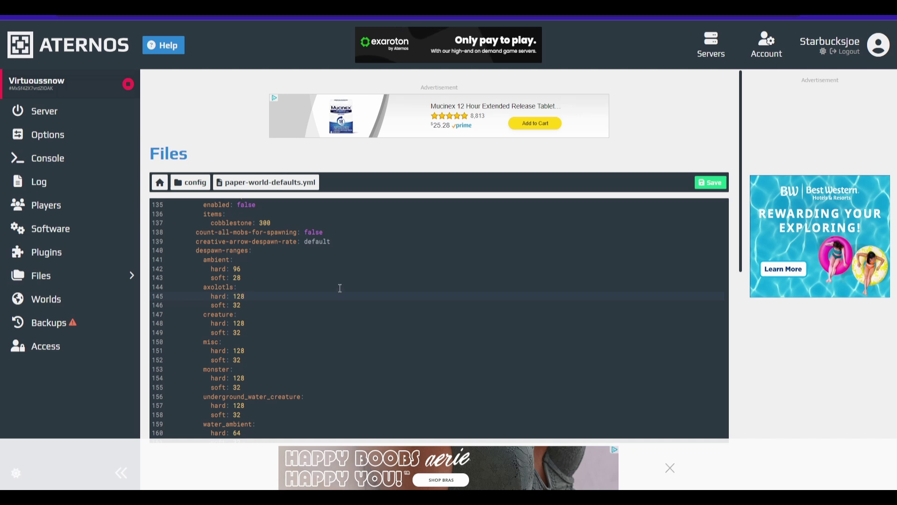
key("BackSpace")
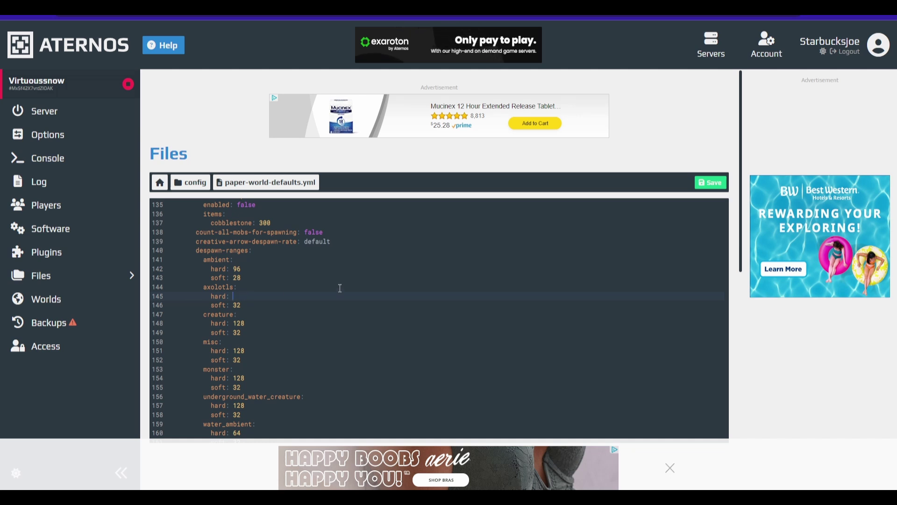
key("BackSpace")
key("BackSpace")
type("96")
key("Down")
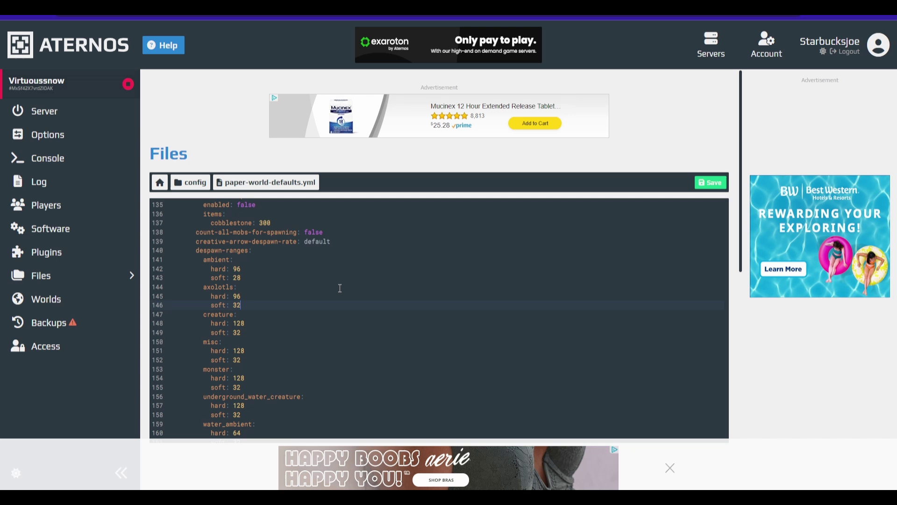
key("BackSpace")
type("28")
key("Down")
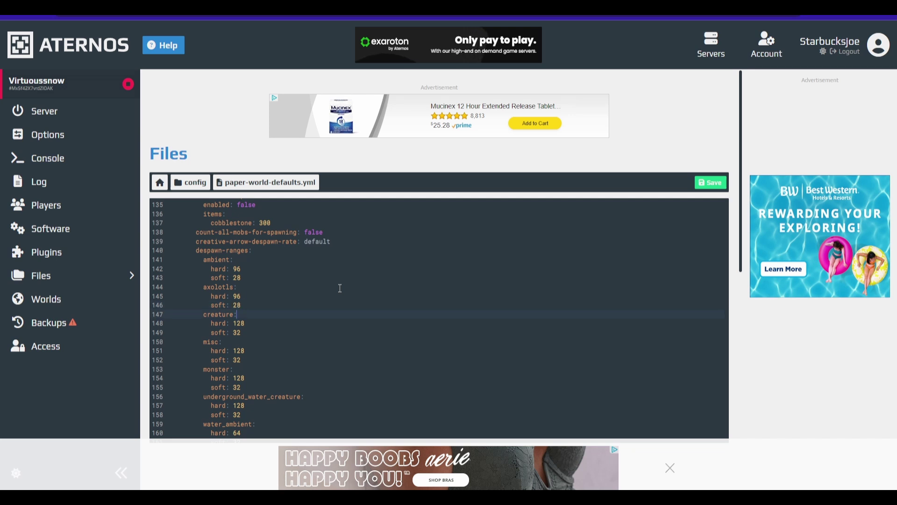
key("BackSpace")
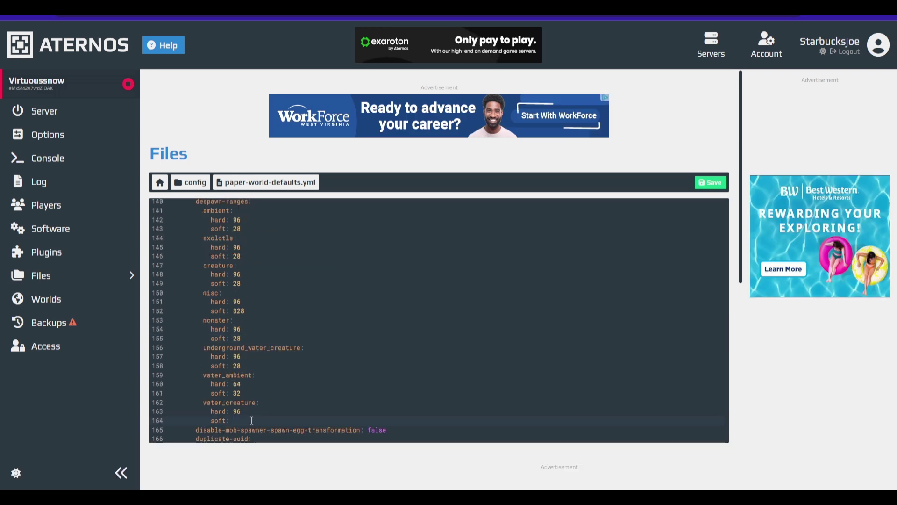
Step: Enter 28 as a despawn value, set grass-spread under tick-rates to 4, and save paper-world-defaults.yml
type("28")
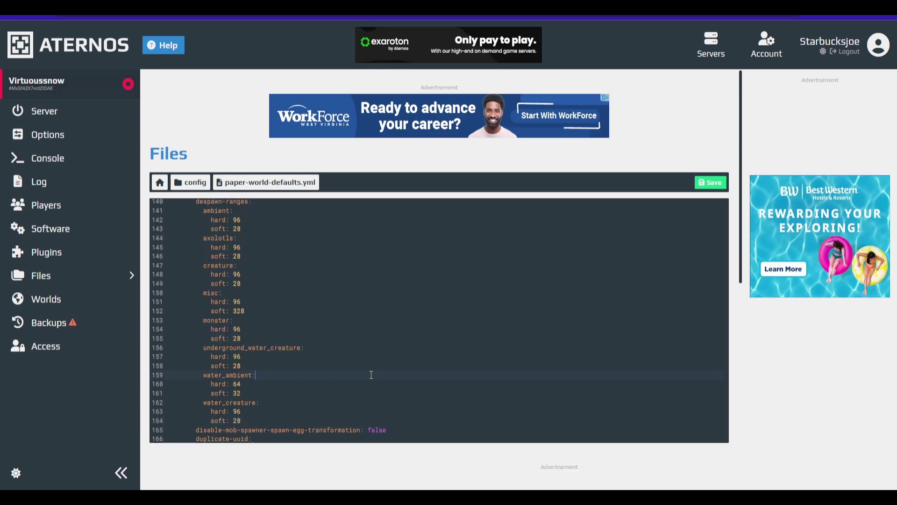
scroll(372, 374, "down", 3)
scroll(372, 346, "down", 3)
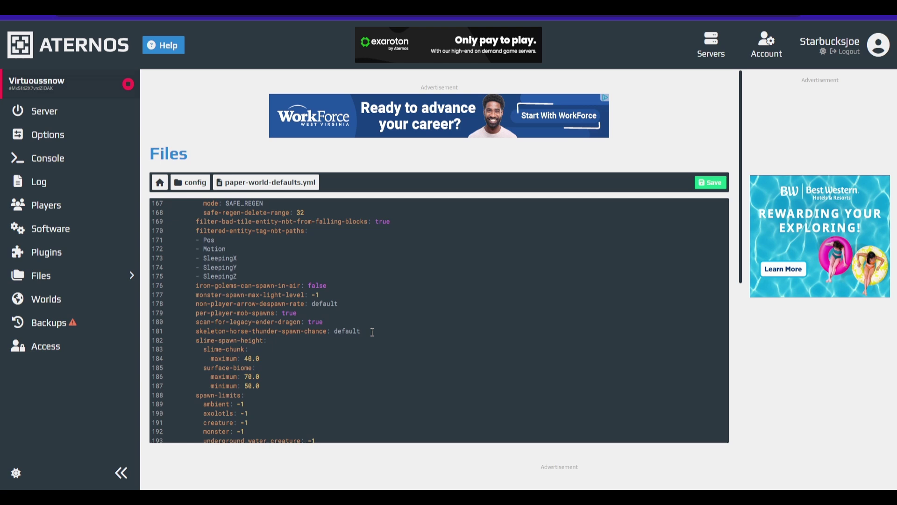
scroll(362, 367, "down", 3)
scroll(361, 365, "down", 3)
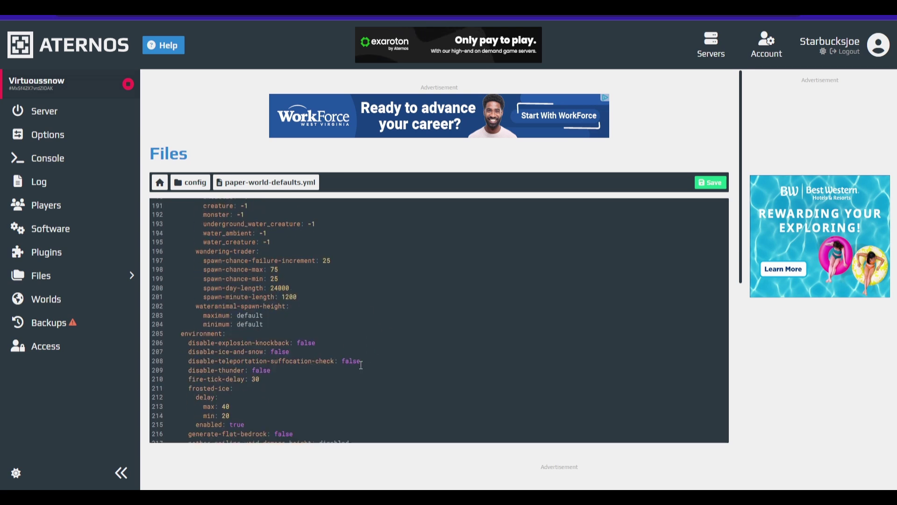
scroll(369, 350, "down", 8)
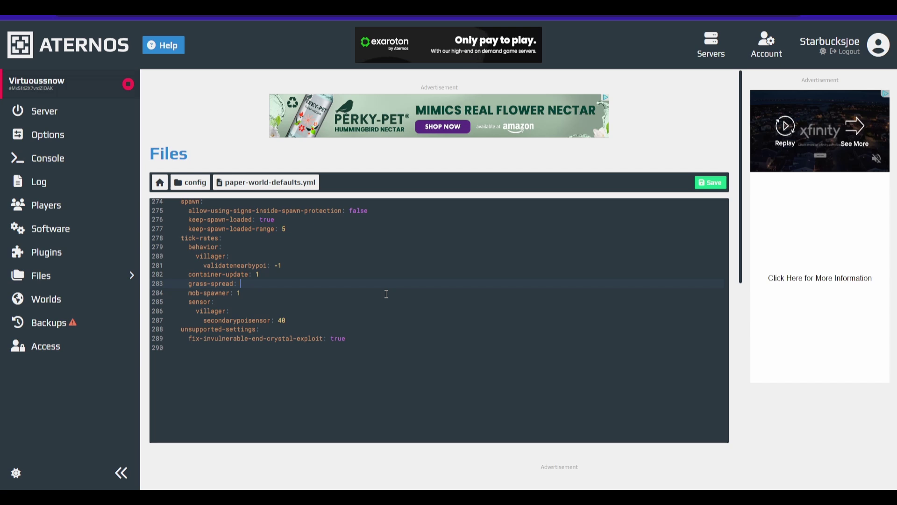
type("4")
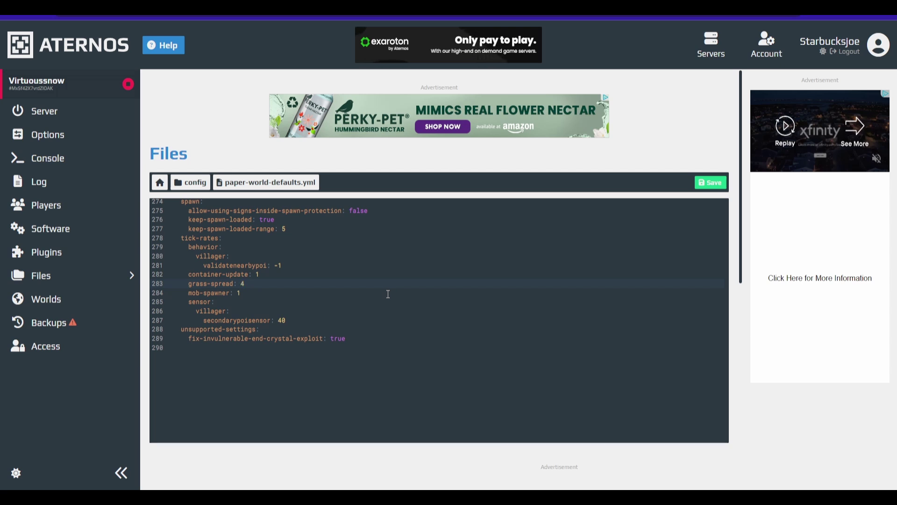
left_click(709, 180)
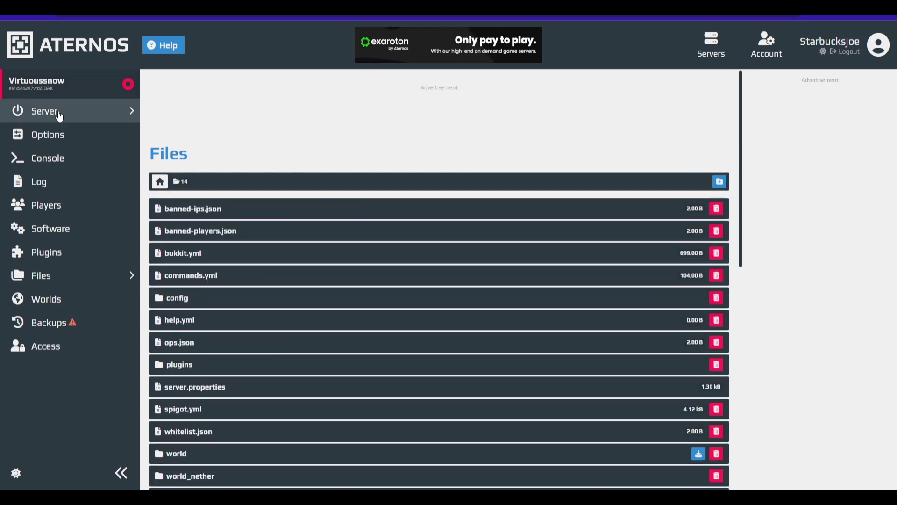
Step: Go back to the server overview showing the offline PaperMC 1.20.1 server
left_click(58, 110)
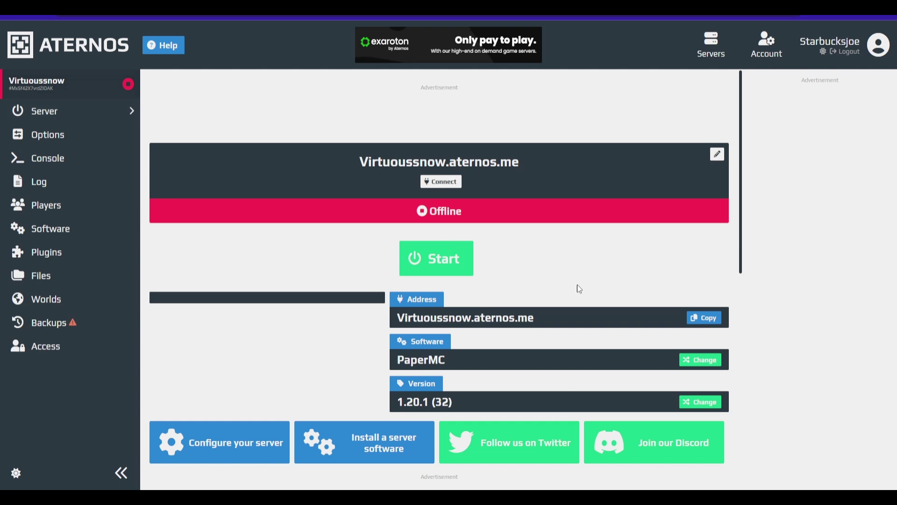